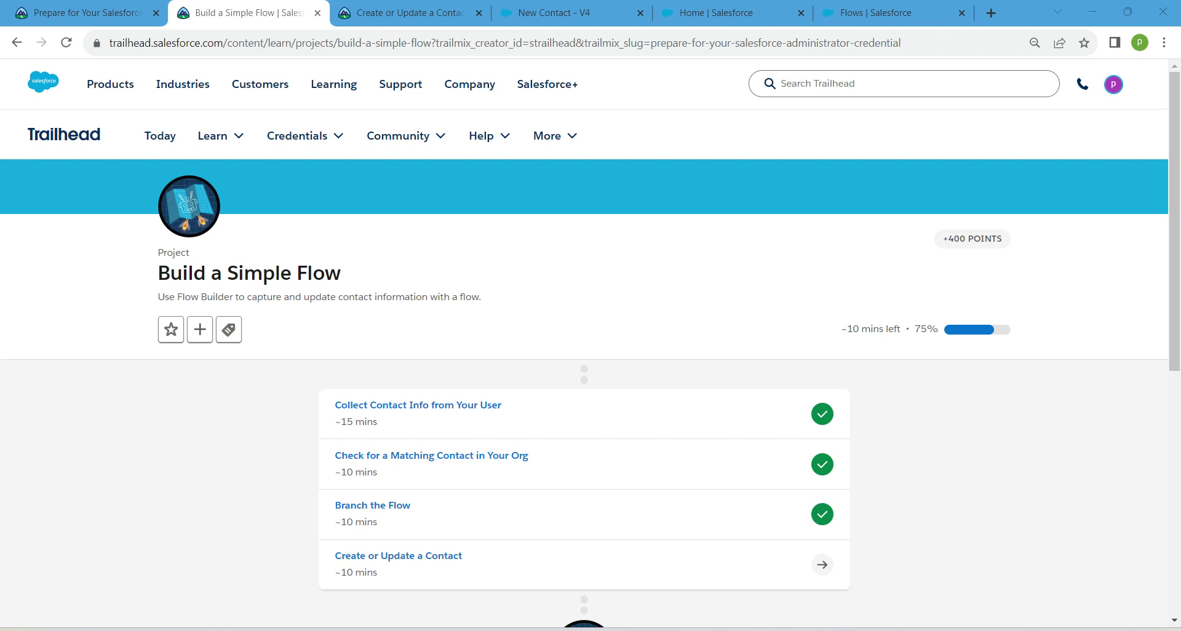
Review the Build a Simple Flow project's units and view the Create or Update a Contact instructions.
left_click_drag(334, 405, 377, 522)
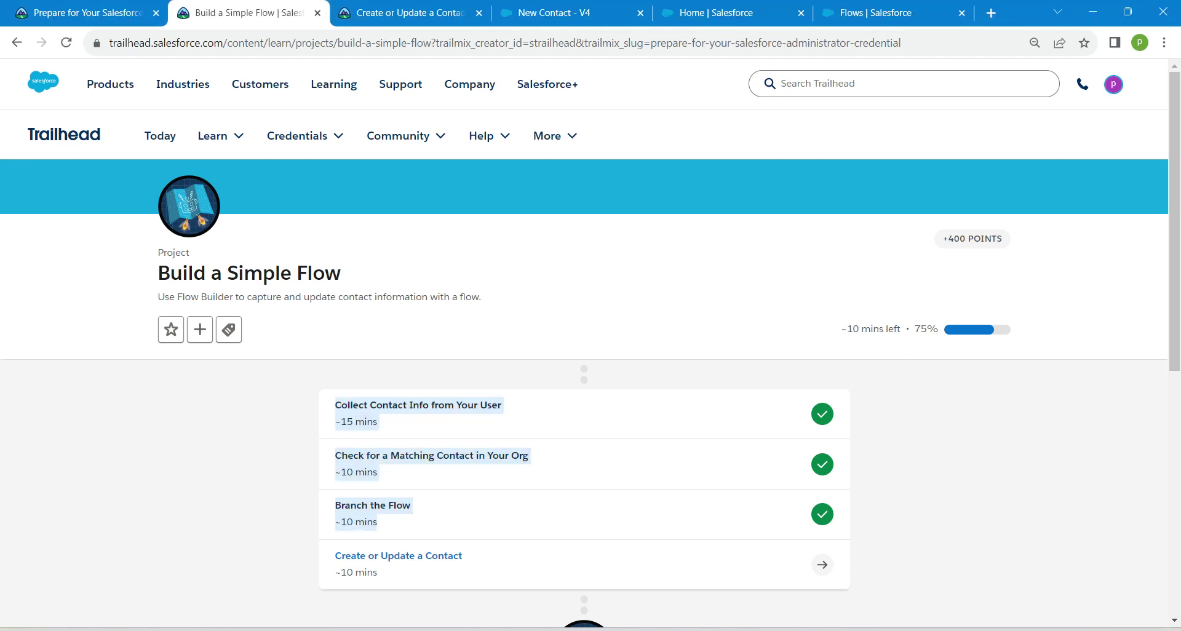
left_click(910, 486)
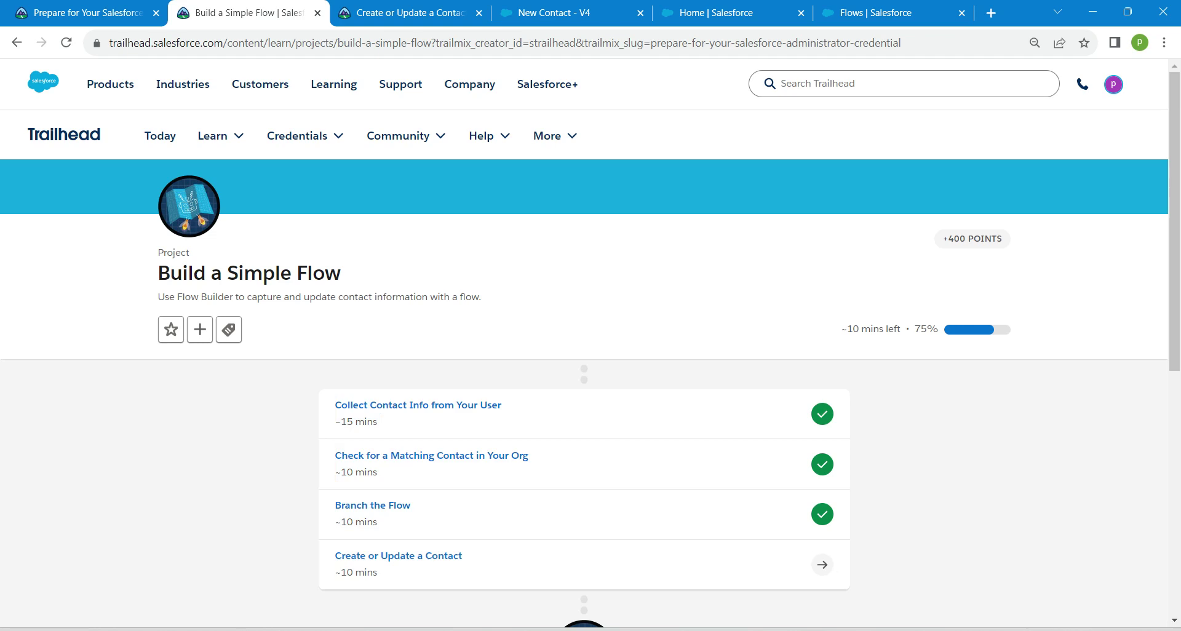
key("ctrl+Tab")
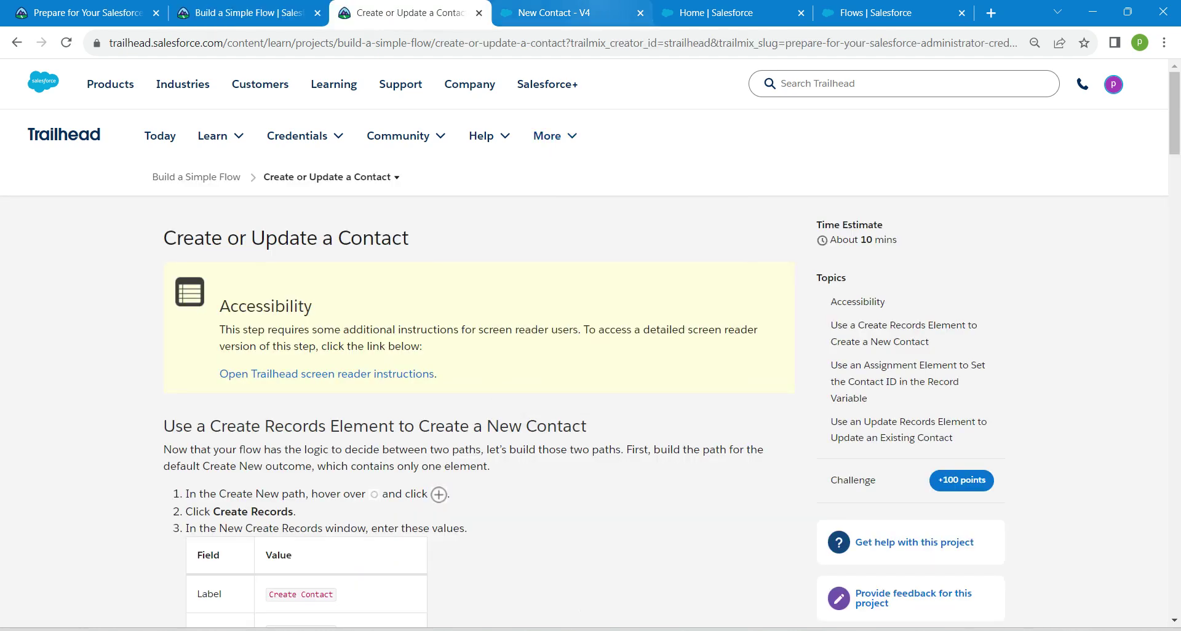
Open the New Contact flow in Flow Builder from the list of flows in Setup.
left_click(554, 12)
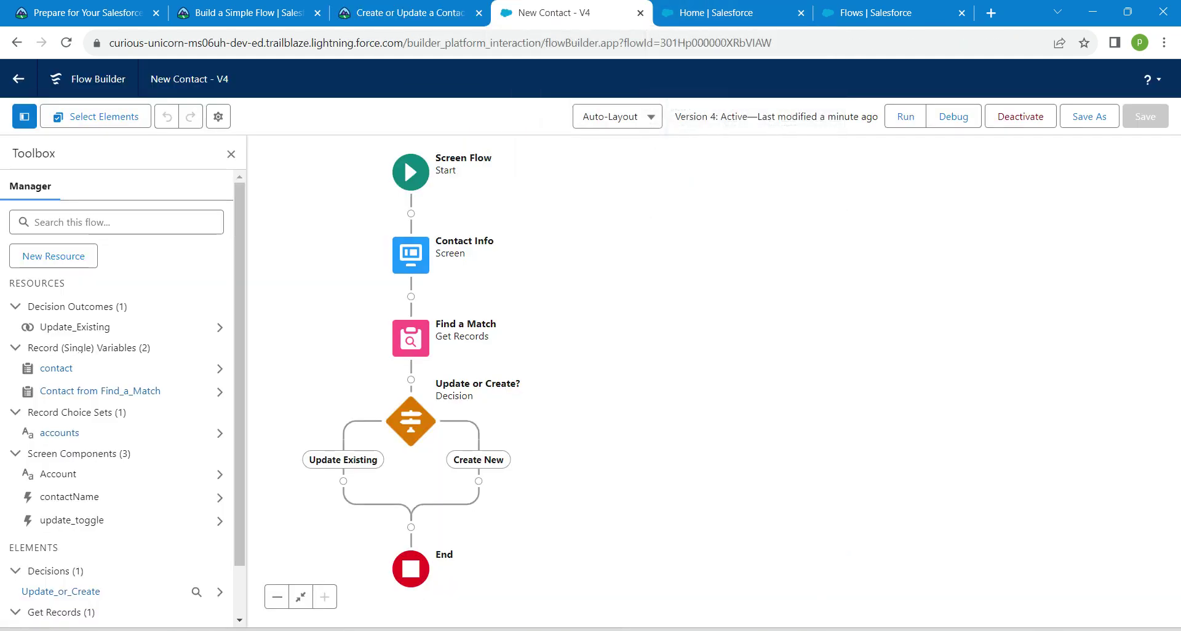
left_click(717, 13)
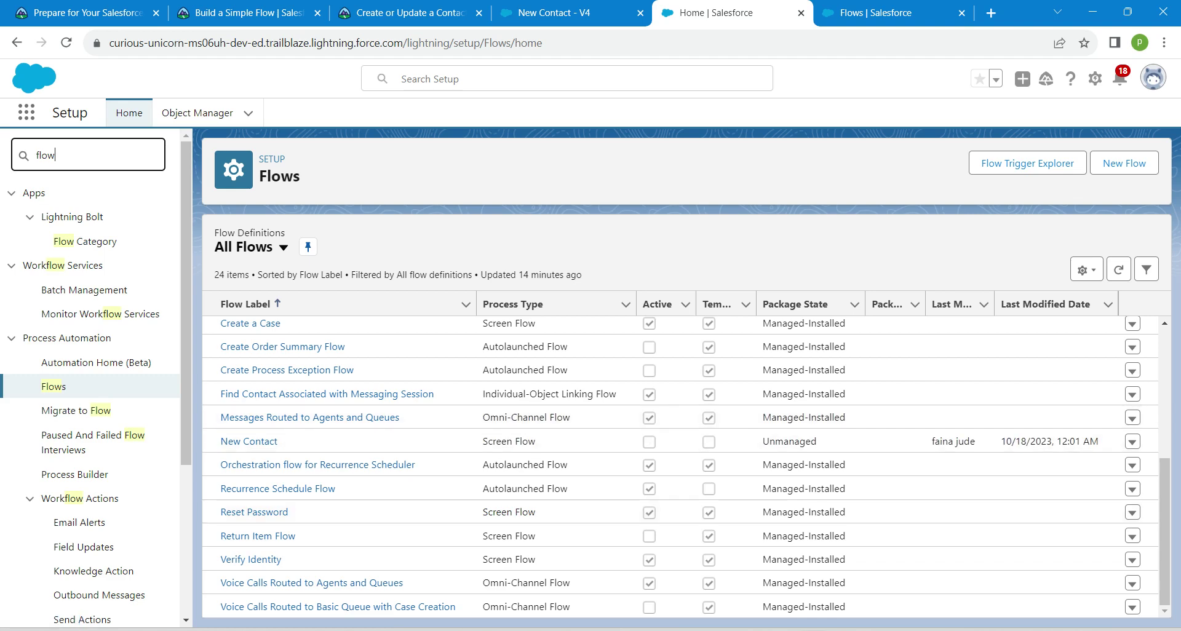
left_click(249, 442)
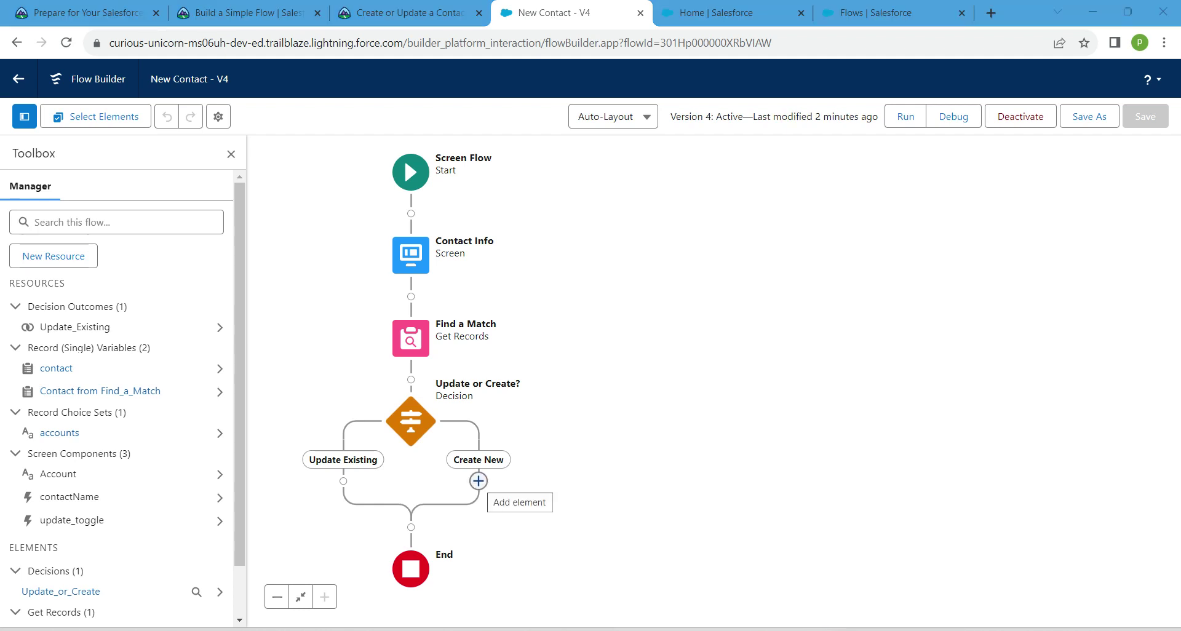
Add a Create Records element to the Create New path of the flow.
left_click(479, 481)
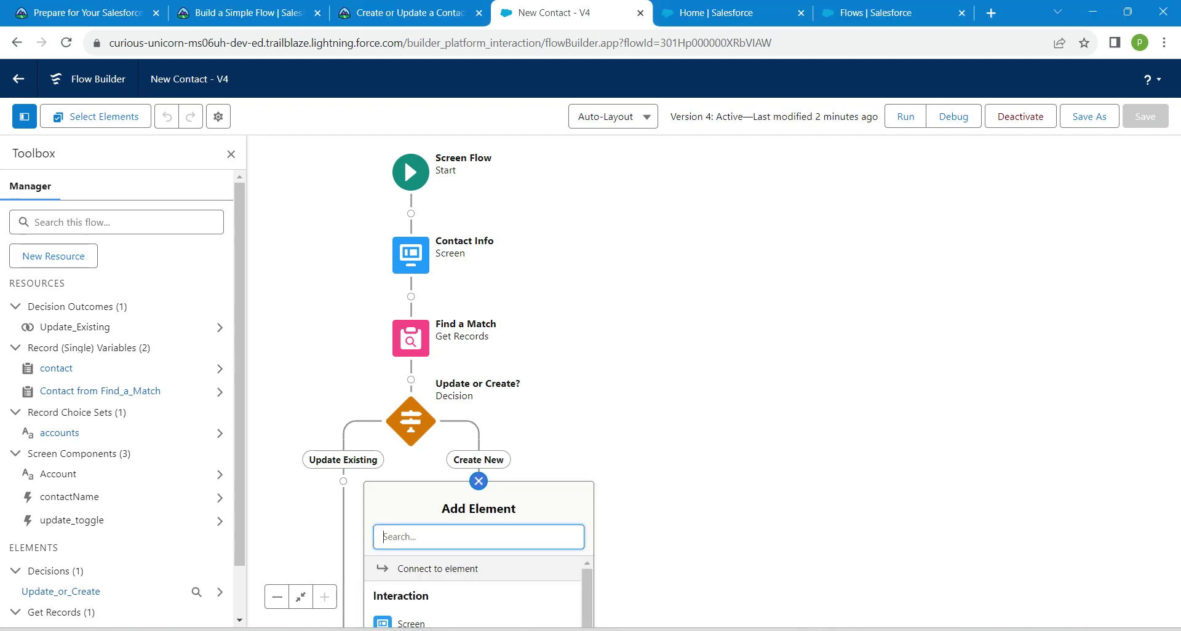
type("create")
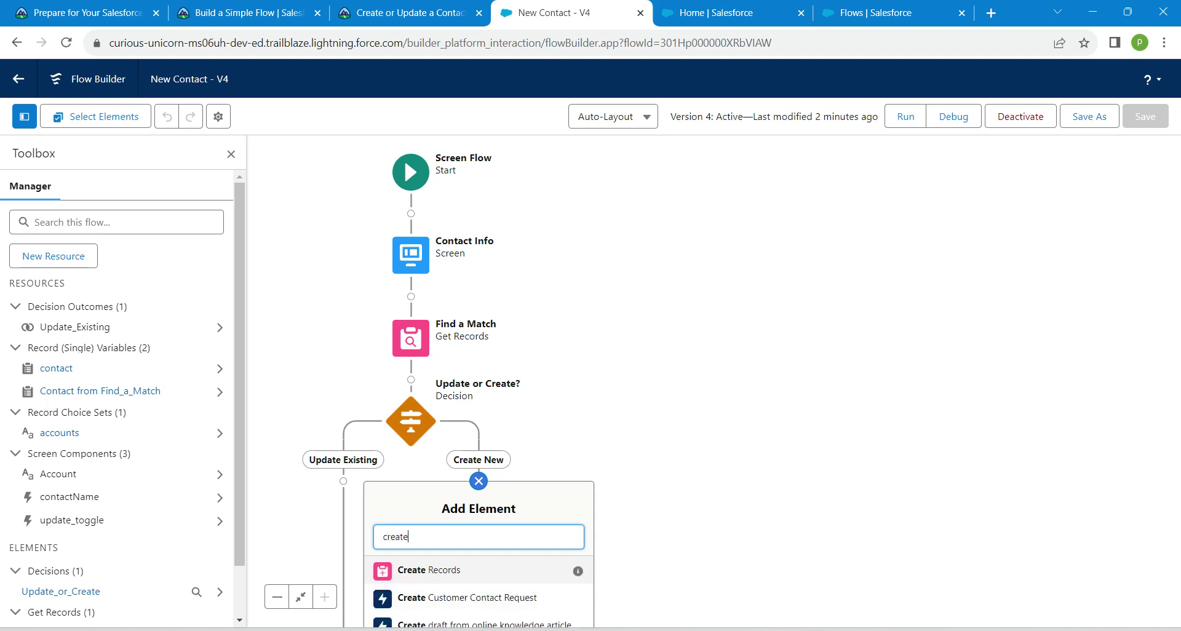
left_click(428, 570)
key("Return")
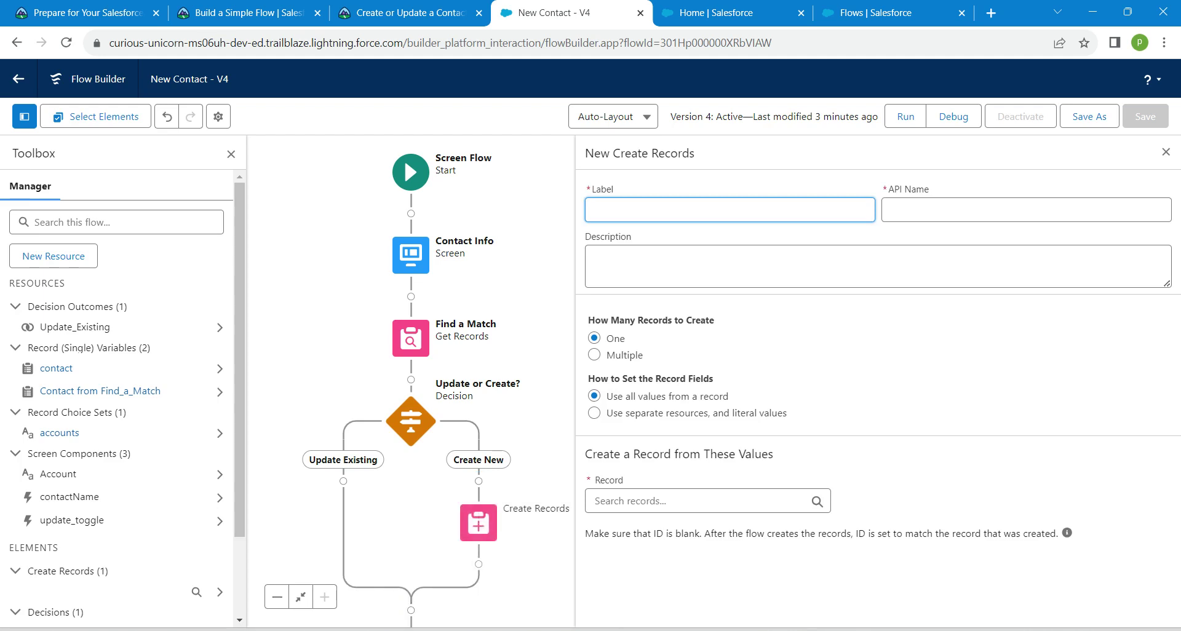
Label the Create Records element Create Contact, copied from the Trailhead instructions, and use the contact variable as its record.
left_click(406, 12)
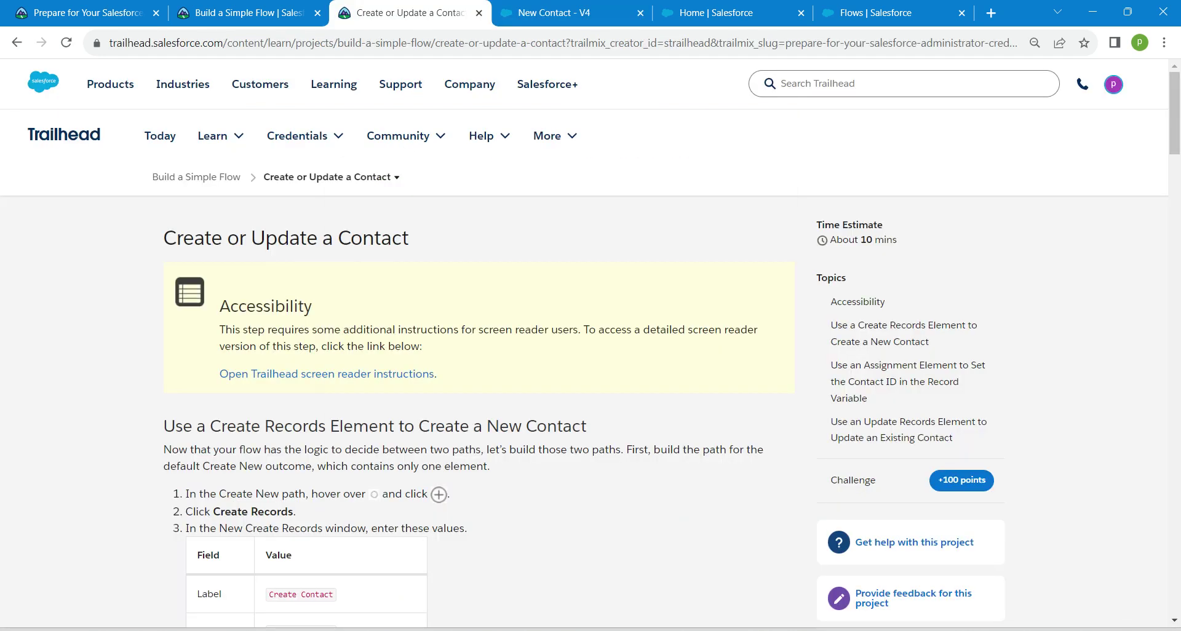
triple_click(301, 594)
key("ctrl+c")
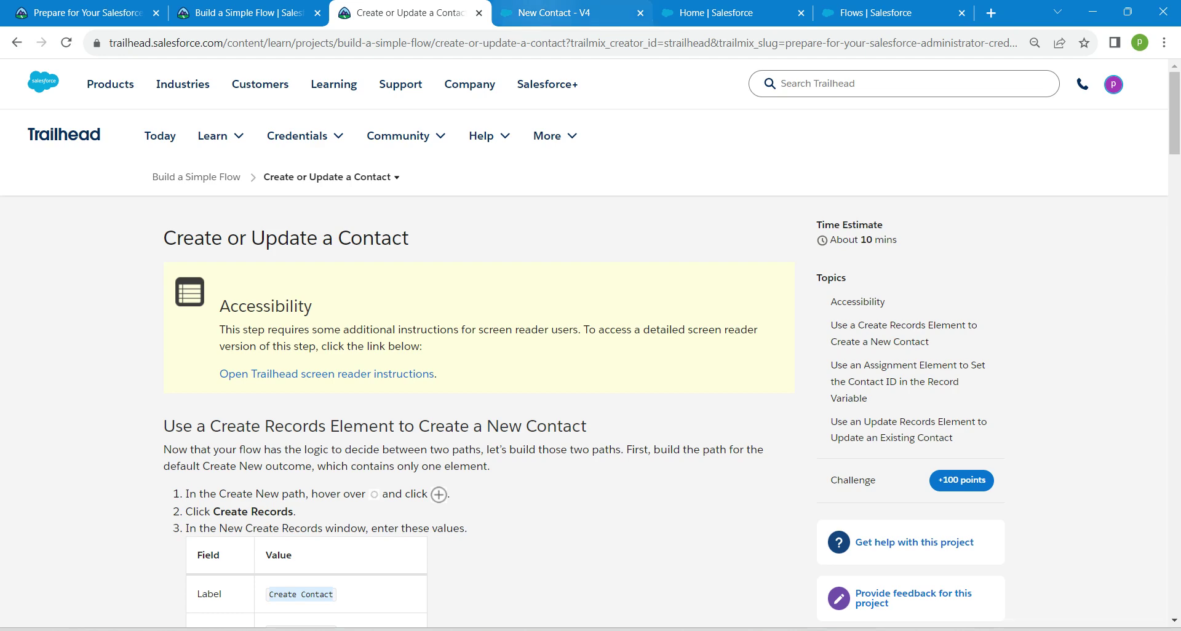
left_click(554, 12)
key("ctrl+v")
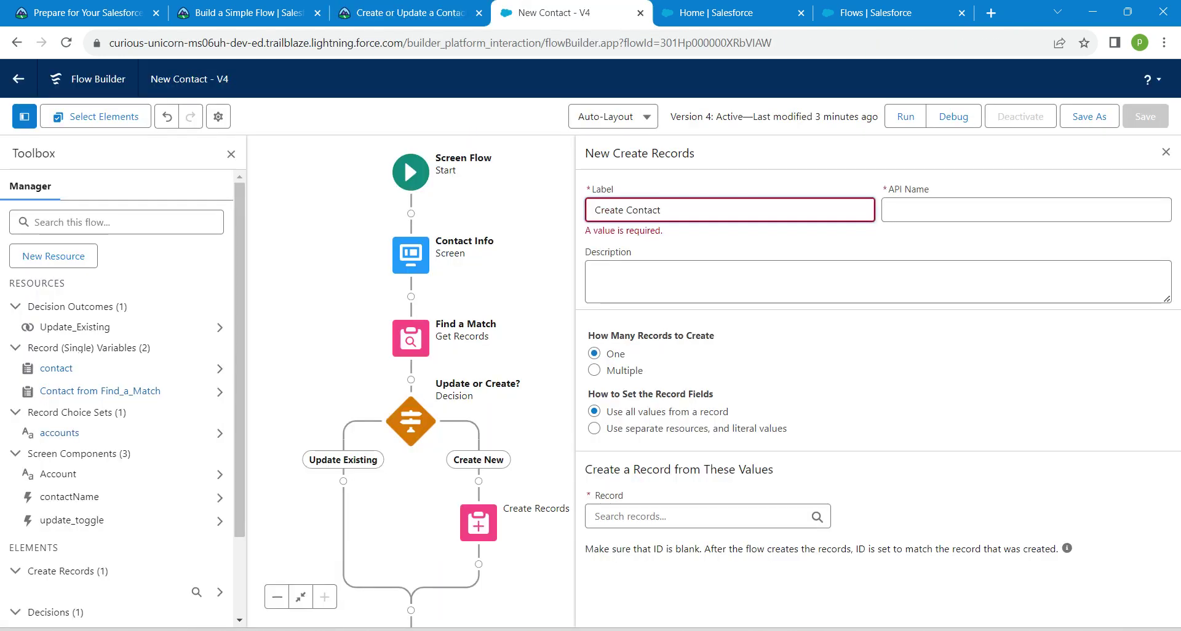
key("Tab")
key("Tab")
key("alt+Tab")
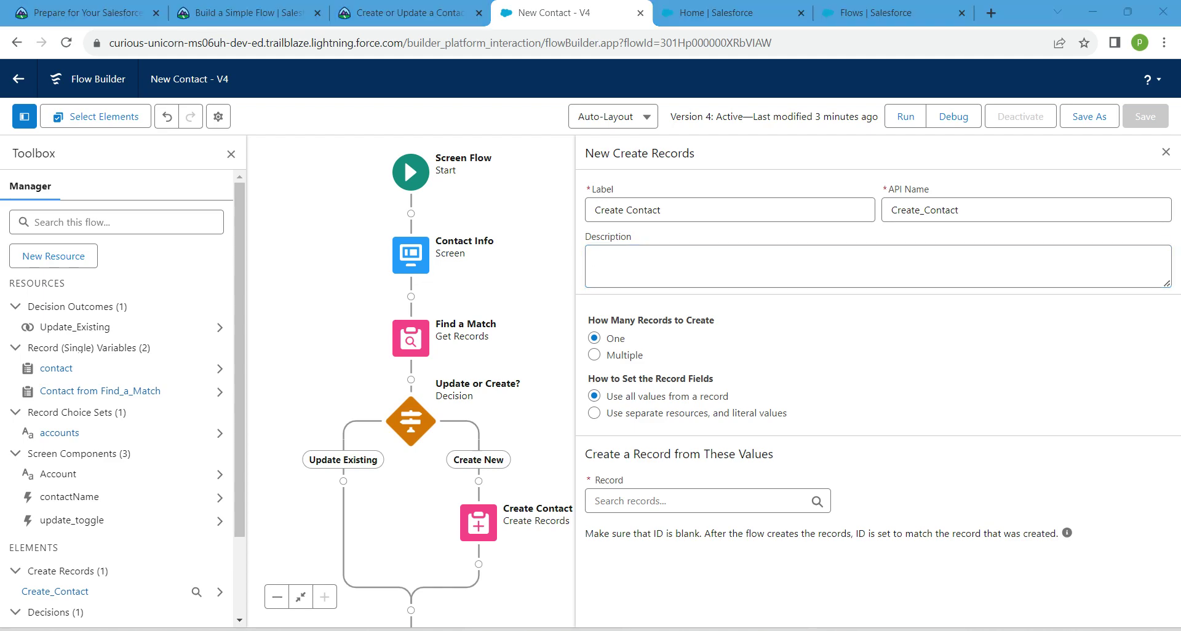
left_click(695, 501)
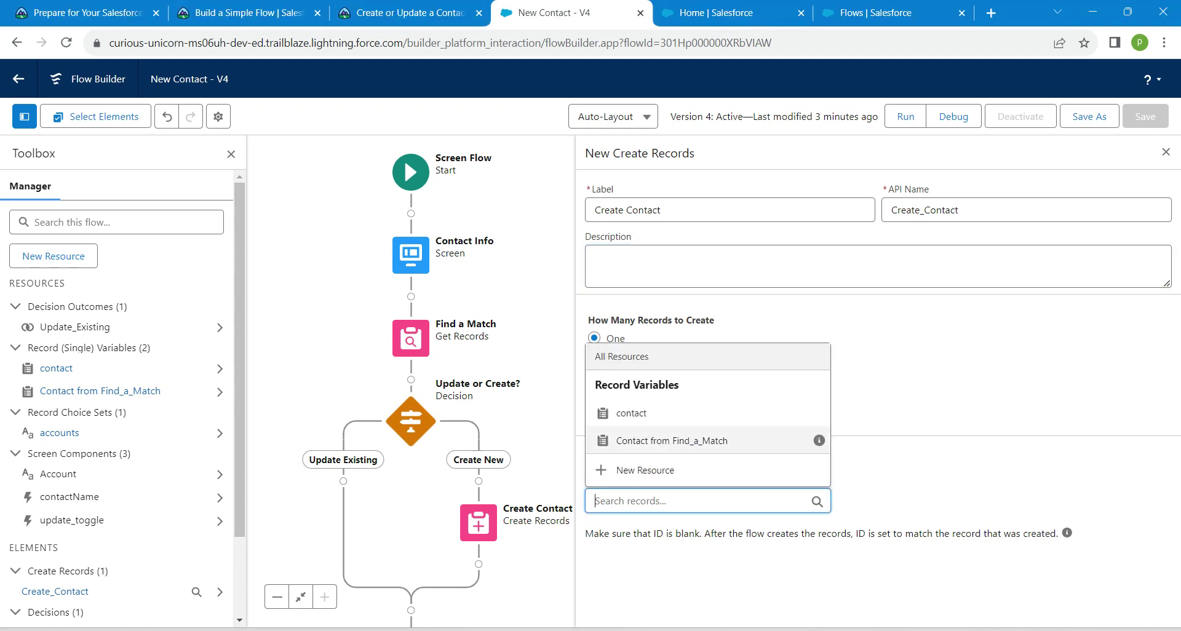
left_click(631, 413)
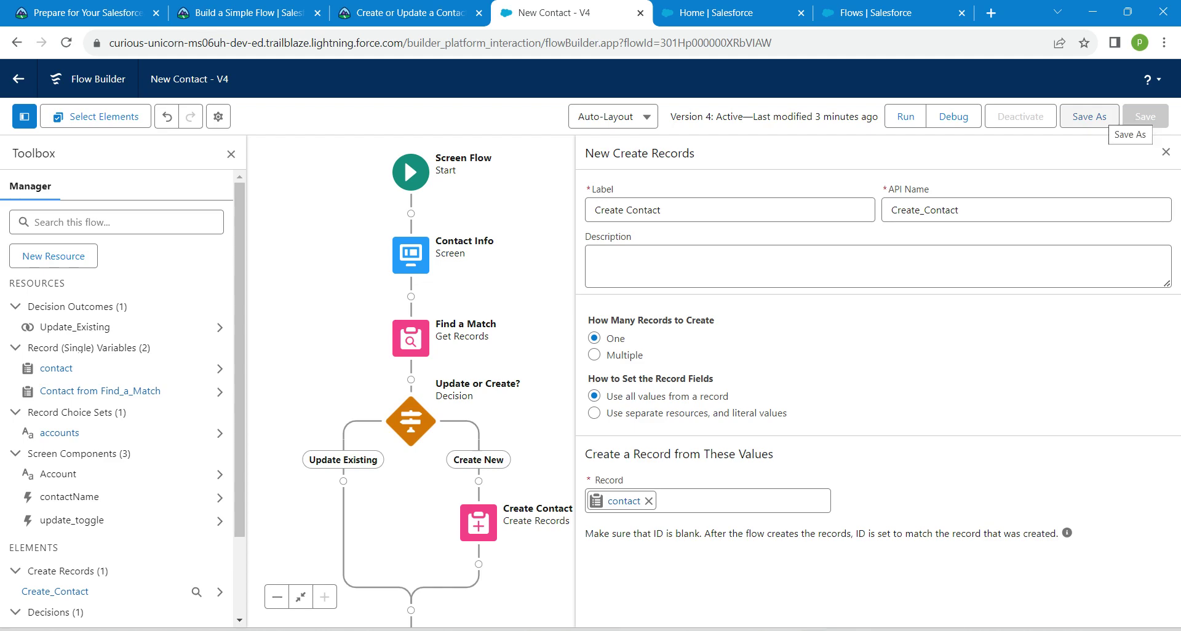
Save the New Contact flow as a new version and close the Create Records settings.
left_click(1089, 117)
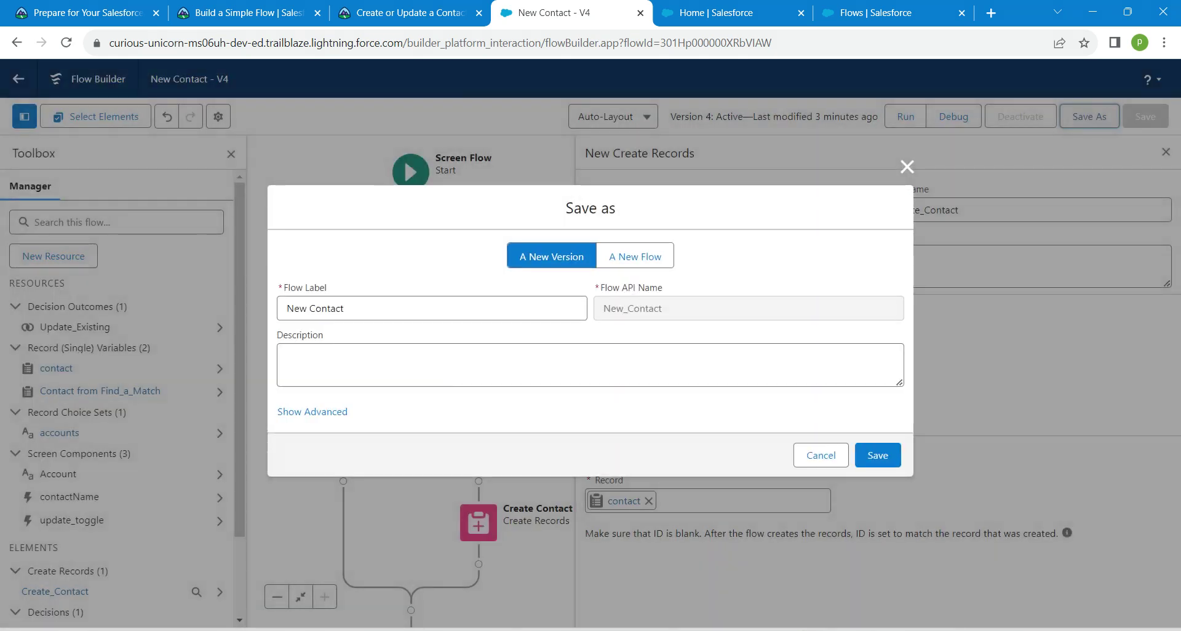
left_click(878, 455)
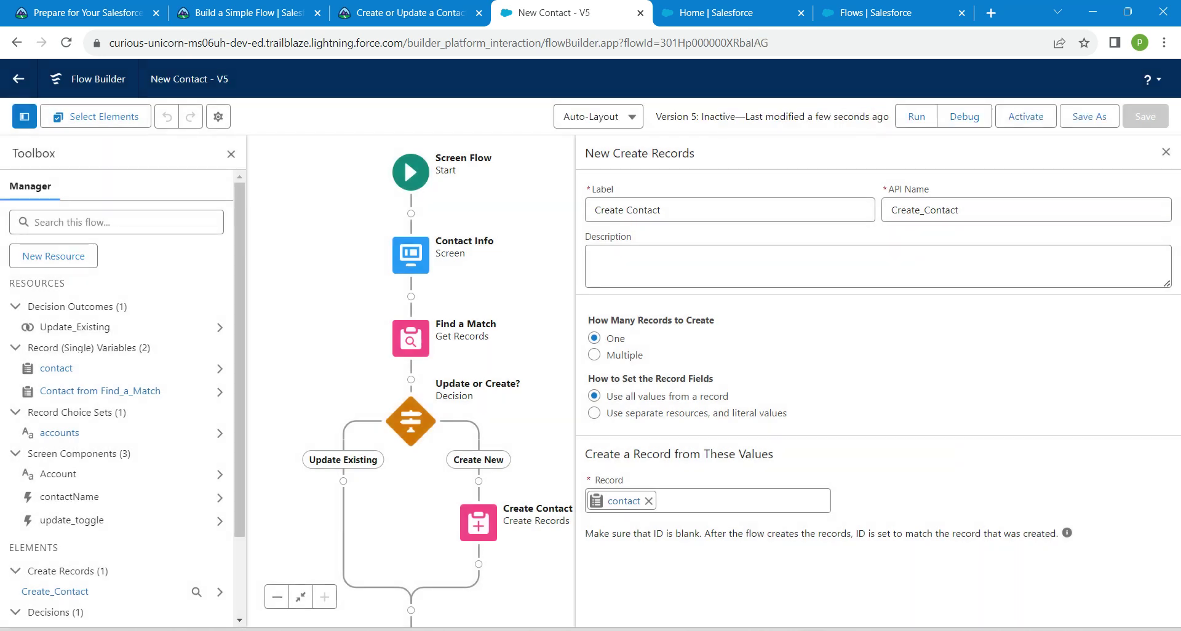
left_click(1166, 152)
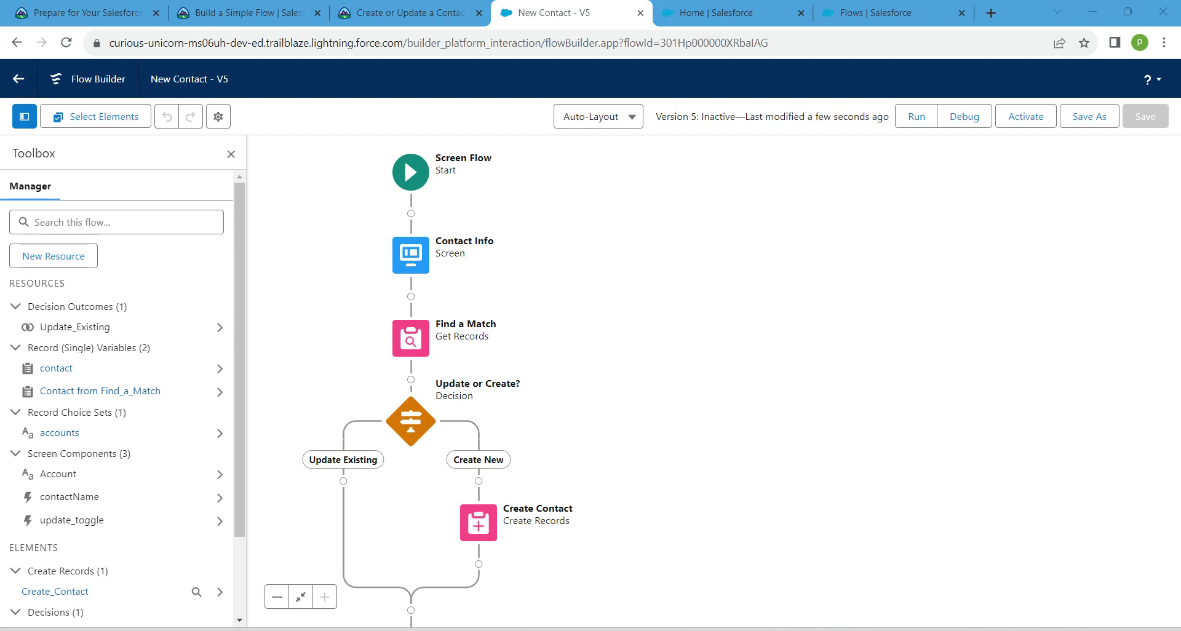
Add an Assignment element to the Update Existing path of the flow.
mouse_move(344, 481)
left_click(343, 481)
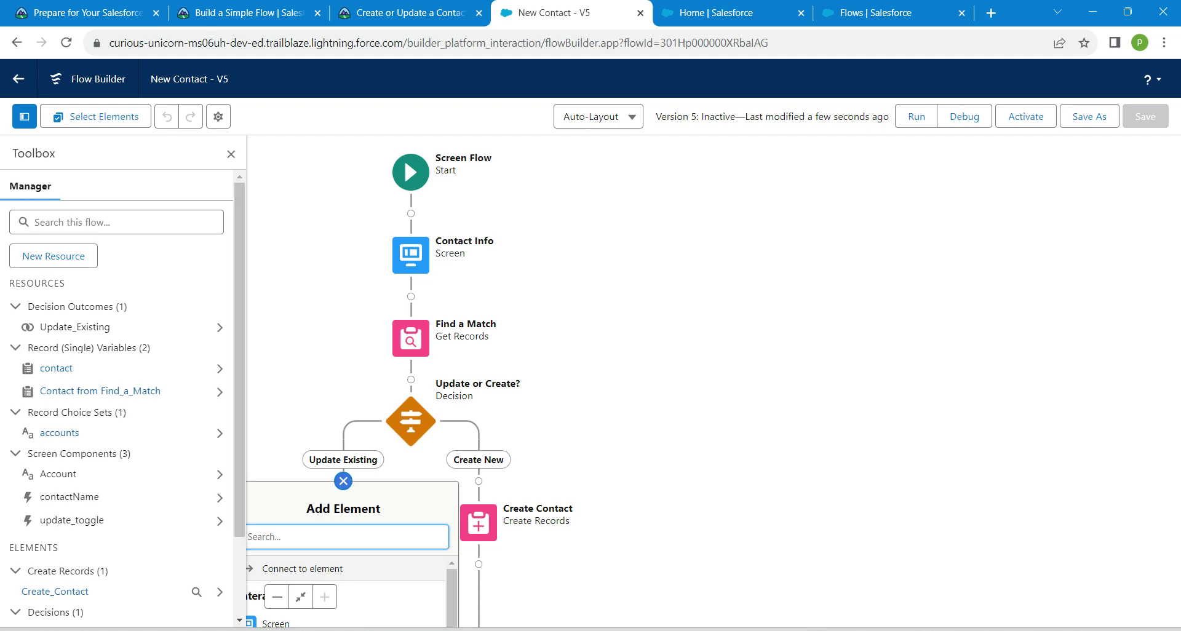
type("ass")
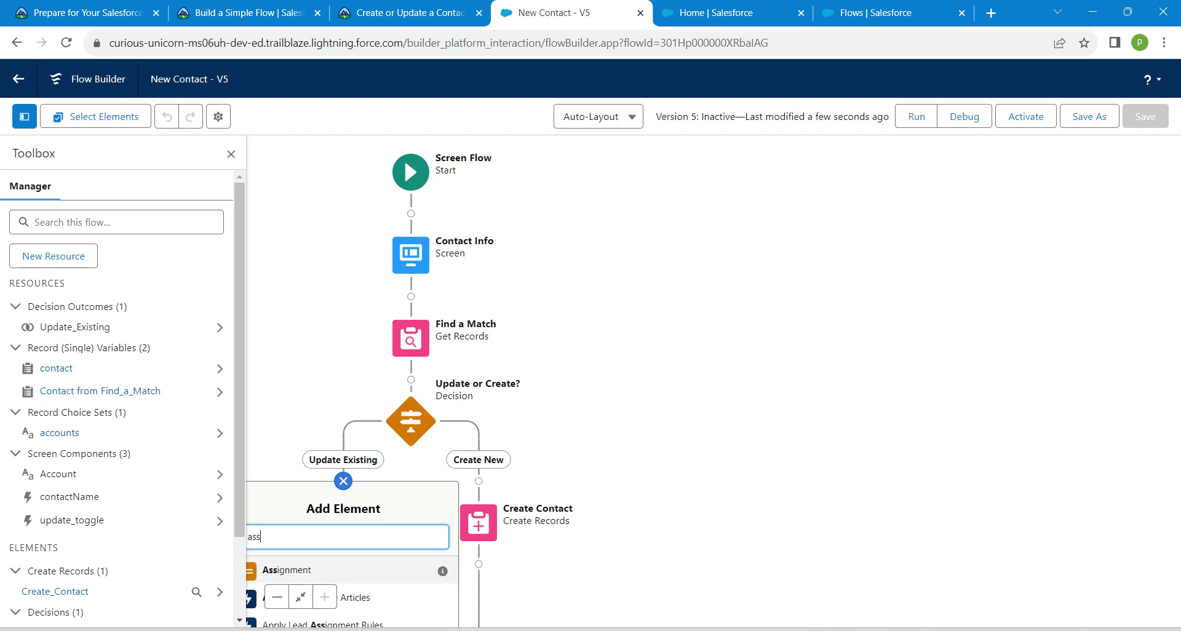
left_click(286, 571)
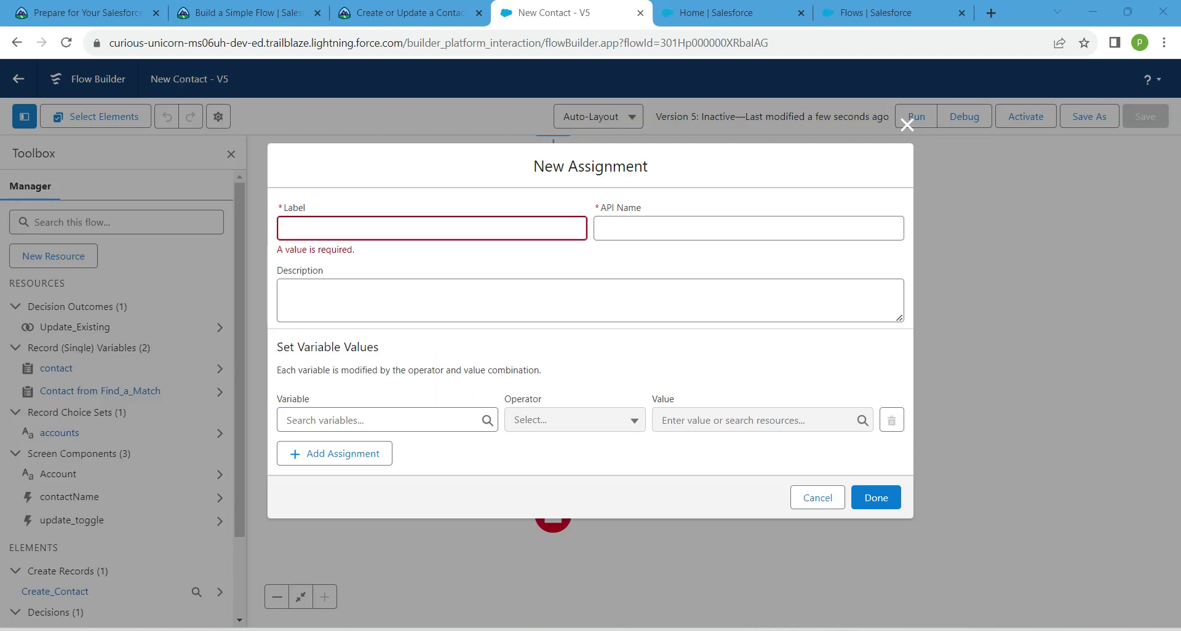
Label the new assignment Set Contact ID, copying the label from the Trailhead instructions.
left_click(394, 228)
left_click(394, 13)
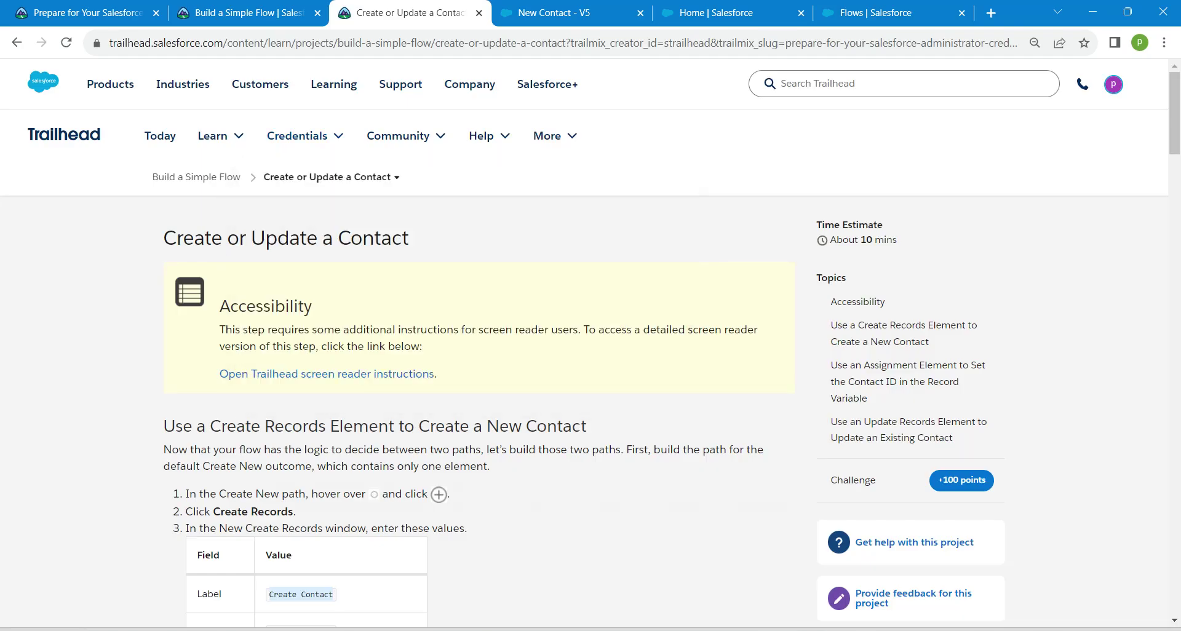
scroll(590, 369, "down", 12)
scroll(591, 369, "down", 8)
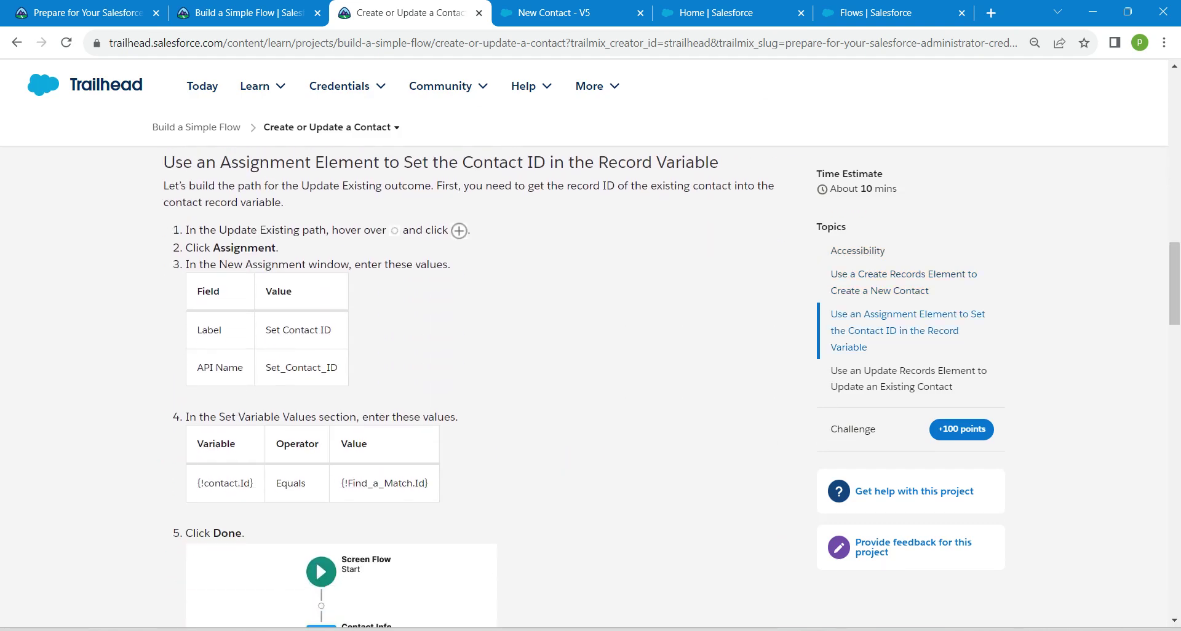
left_click_drag(266, 330, 331, 330)
key("ctrl+c")
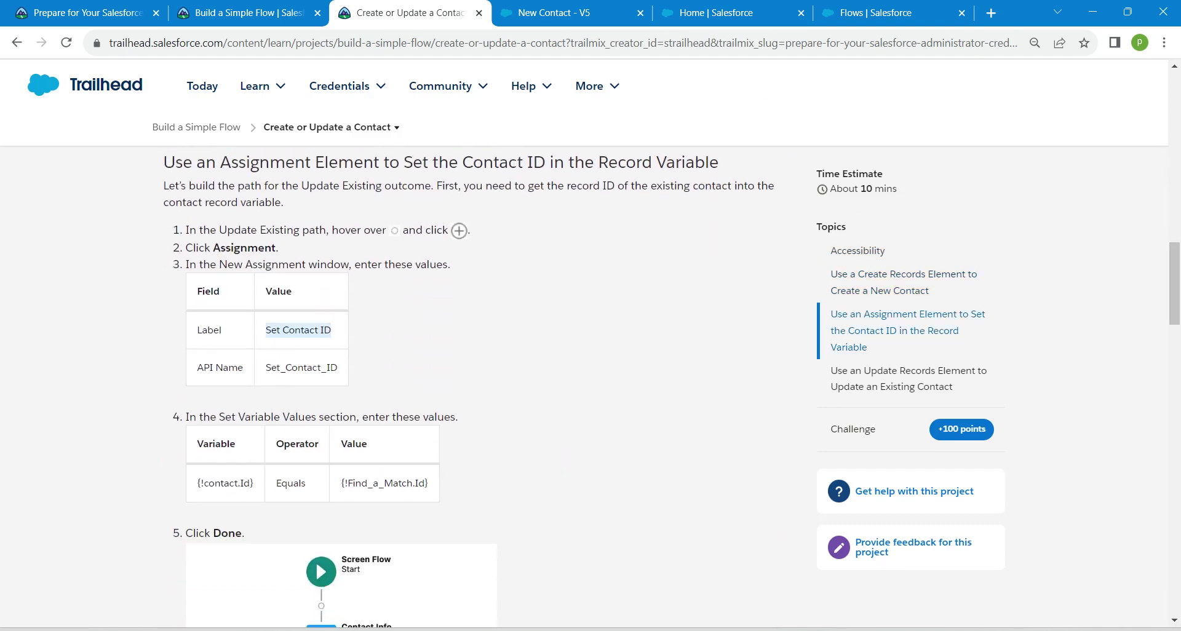
left_click(554, 13)
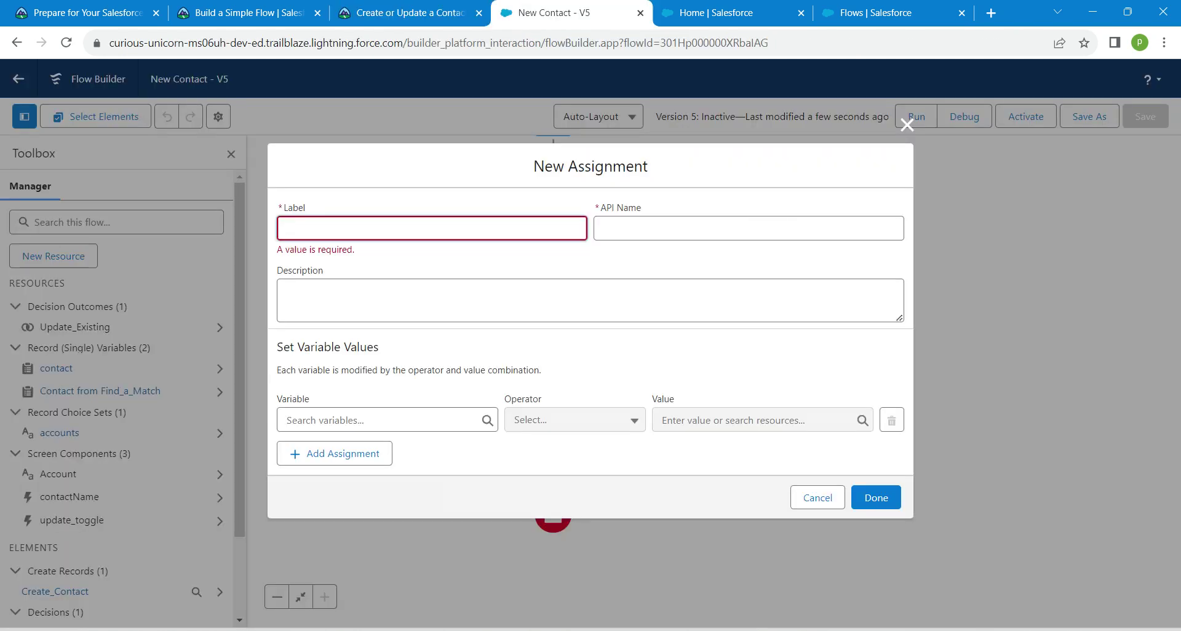
key("ctrl+v")
key("Tab")
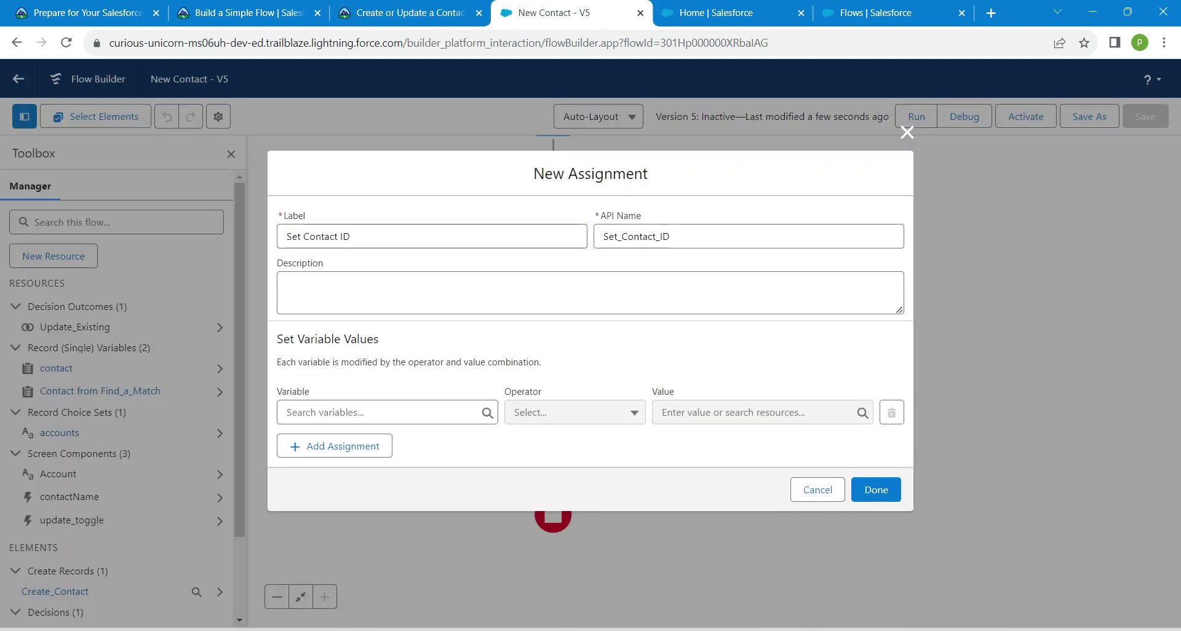
left_click(431, 293)
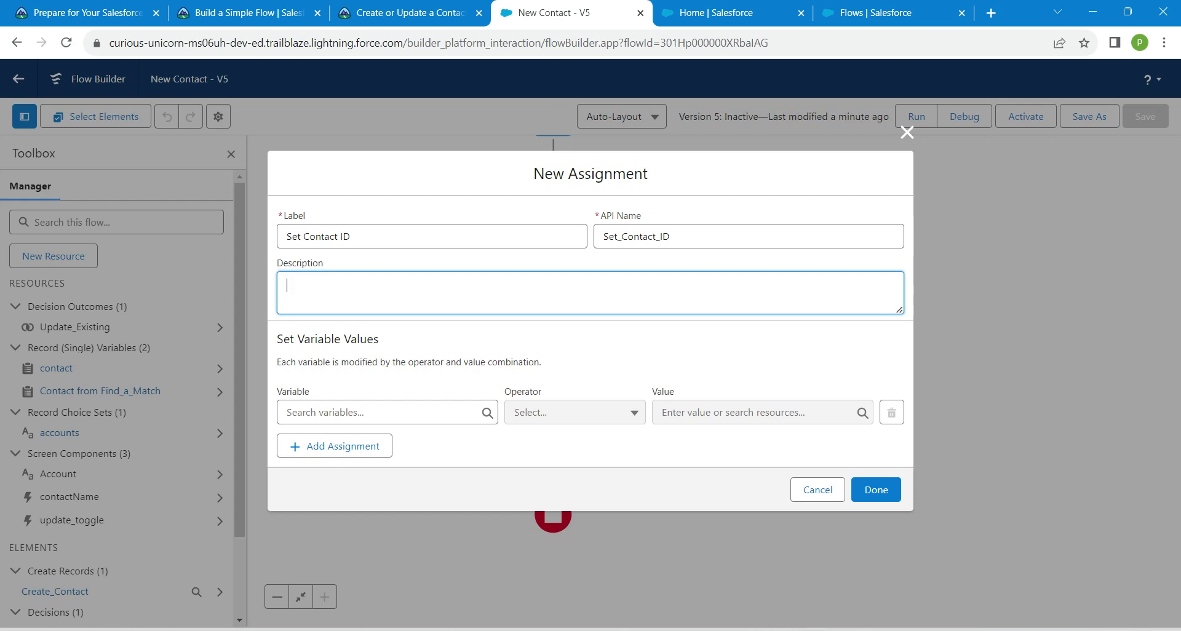
Set the assignment's variable to the Id field of the contact record variable.
left_click(379, 413)
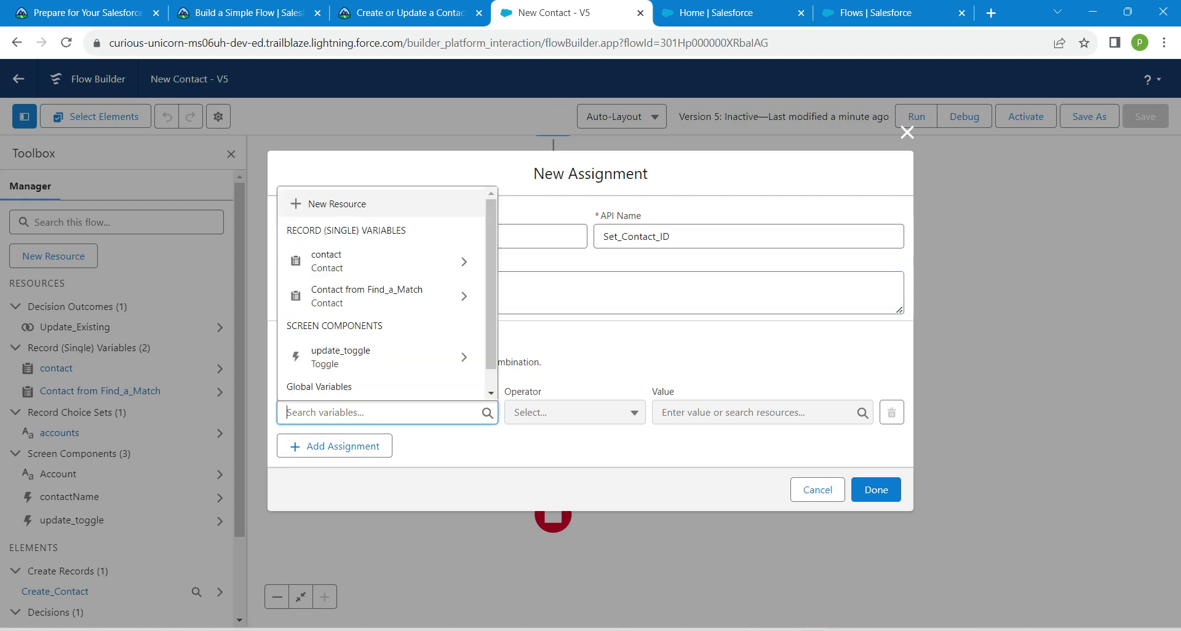
type("conta")
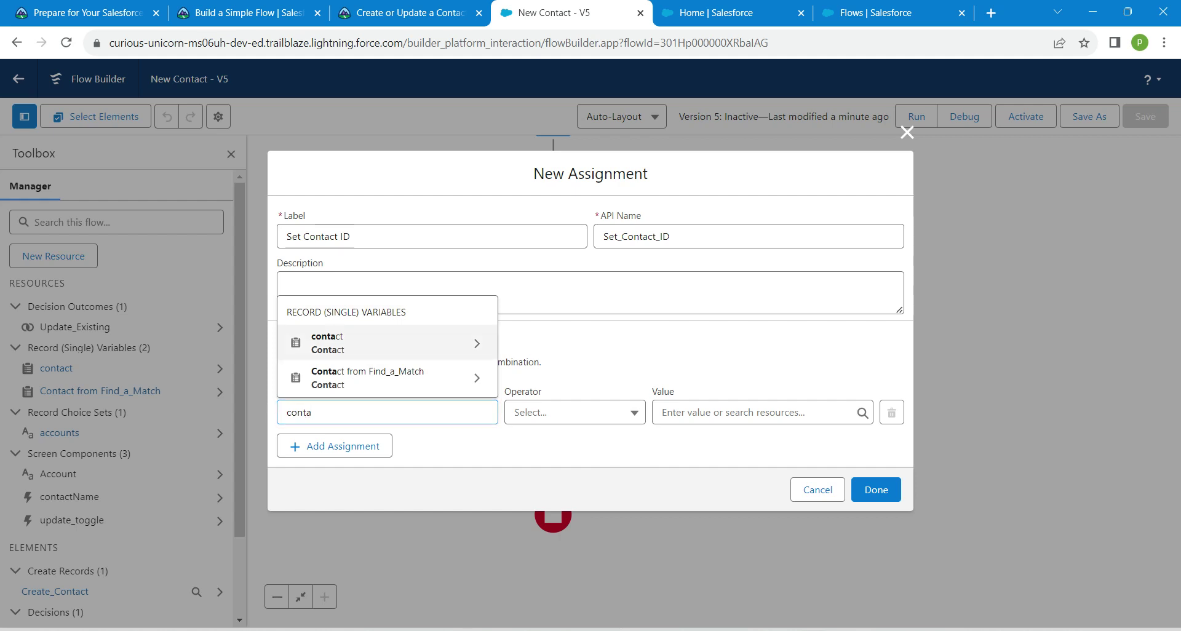
left_click(382, 343)
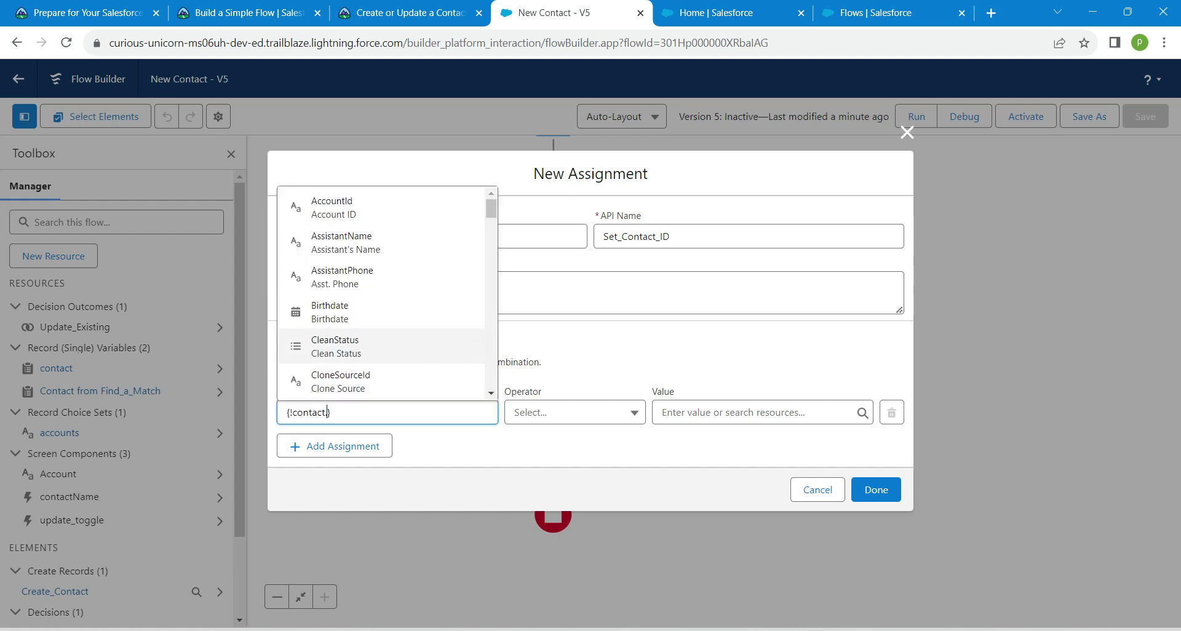
scroll(381, 307, "down", 6)
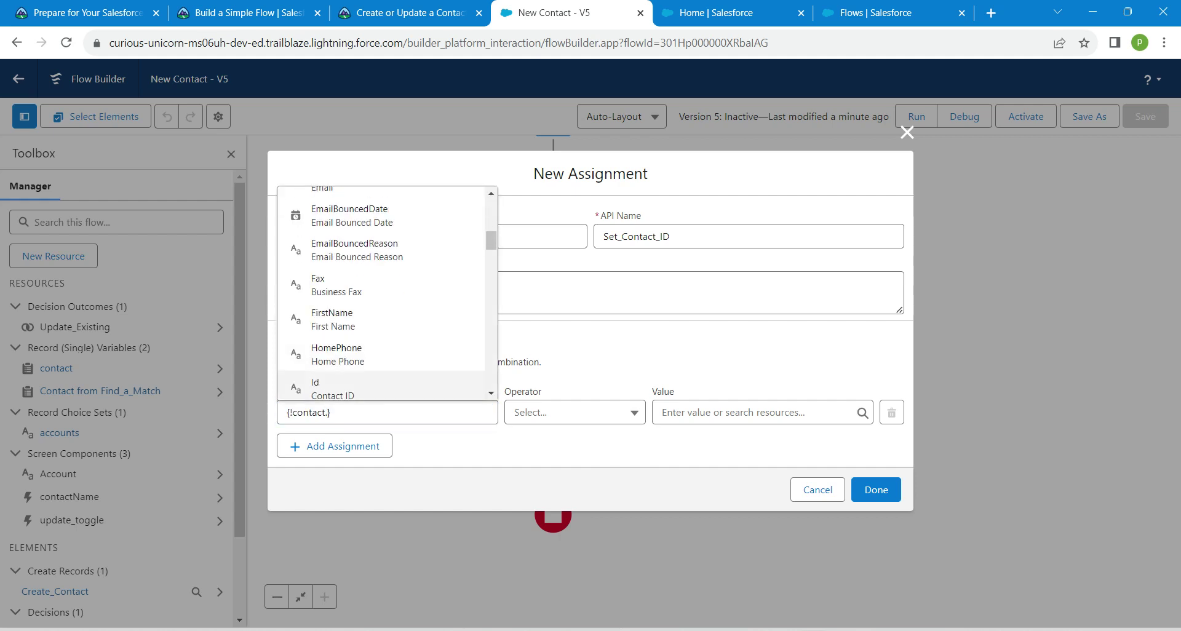
left_click(332, 389)
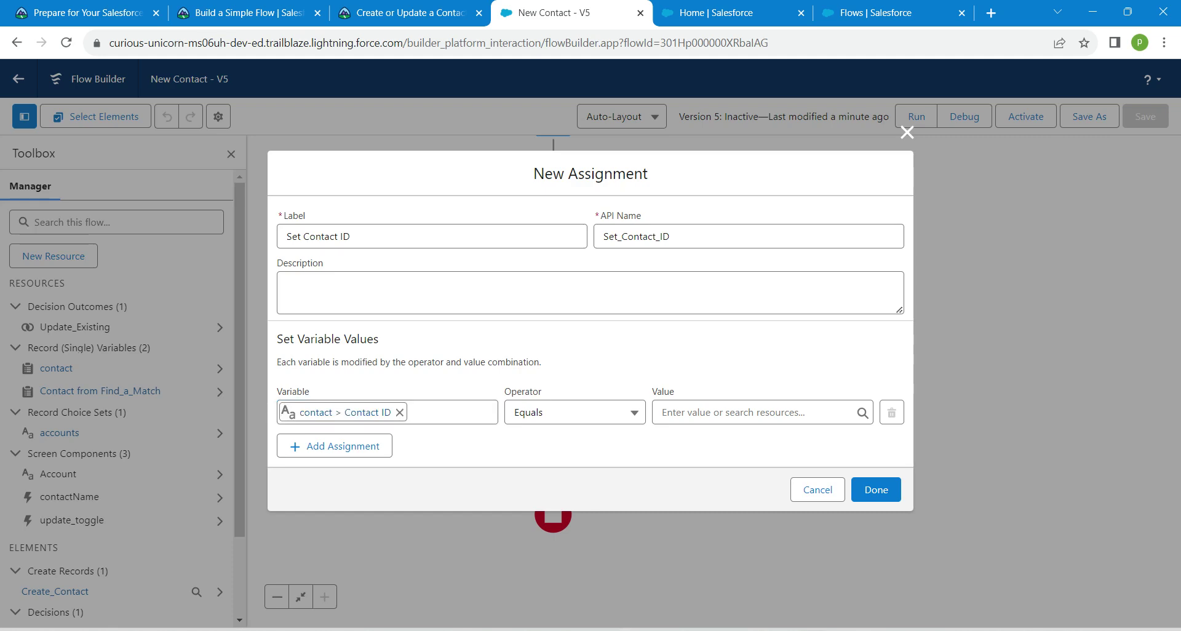
Set the assignment's value to the Id field of Contact from Find_a_Match and finish the Set Contact ID element.
left_click(761, 413)
type("find")
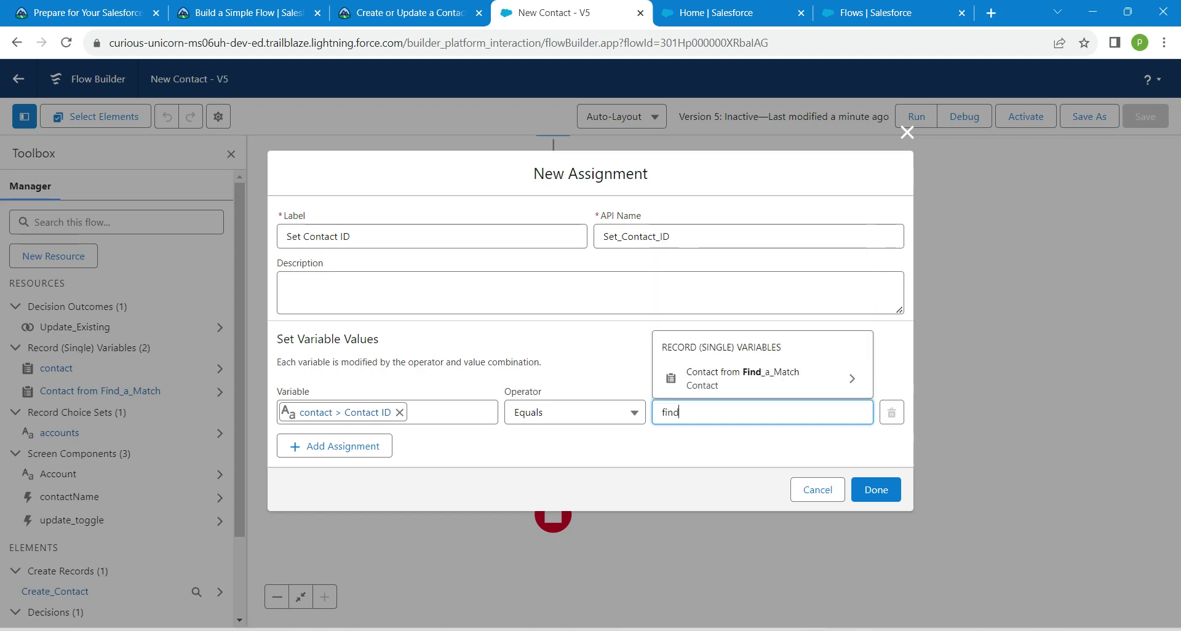
key("Down")
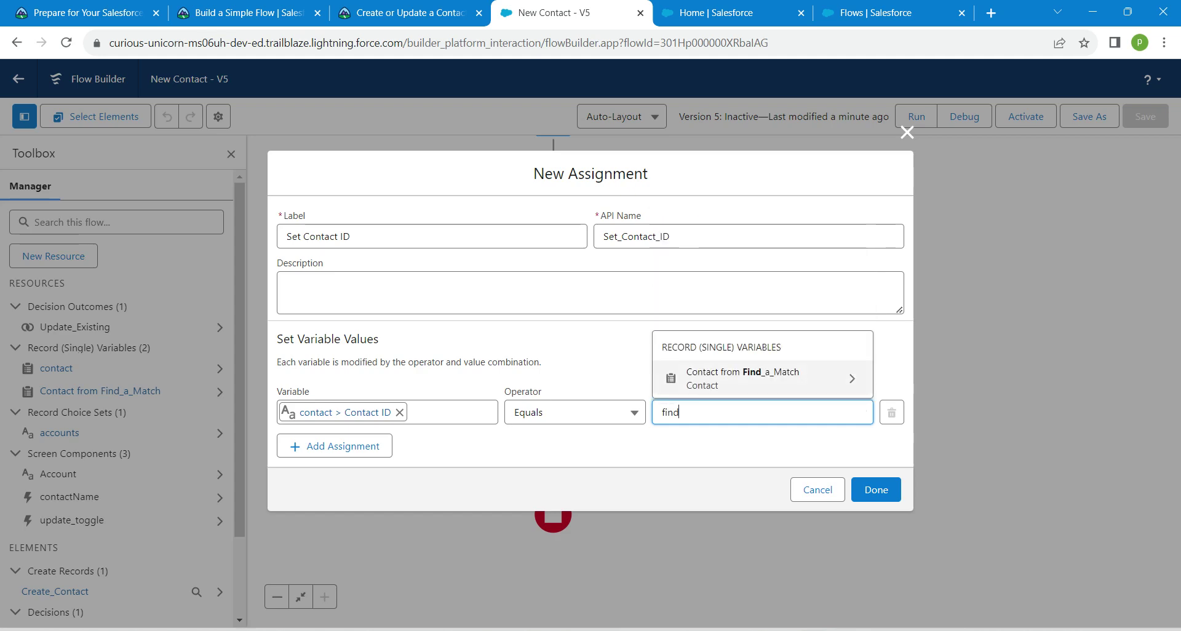
key("Return")
key("BackSpace")
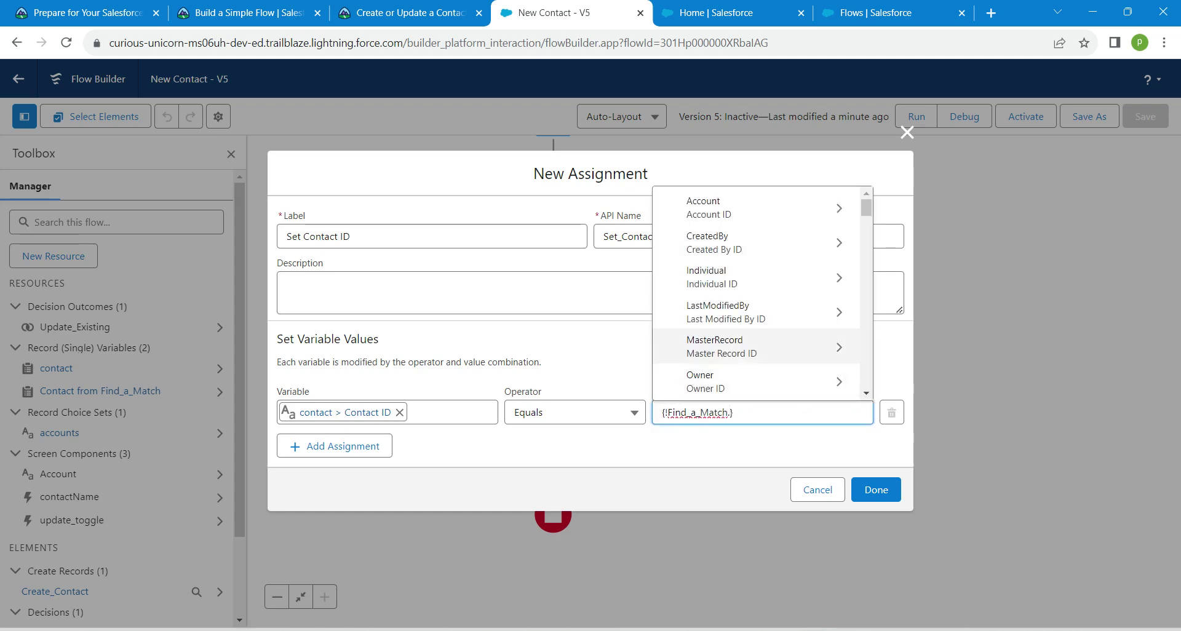
left_click_drag(866, 208, 866, 251)
scroll(763, 294, "down", 3)
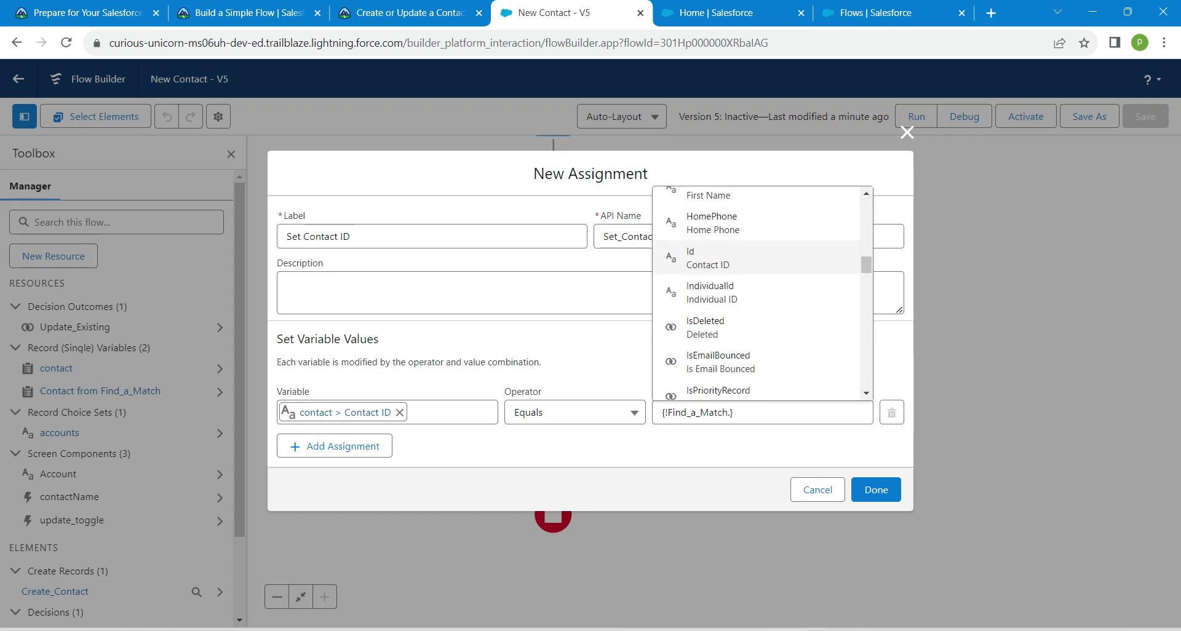
left_click(714, 257)
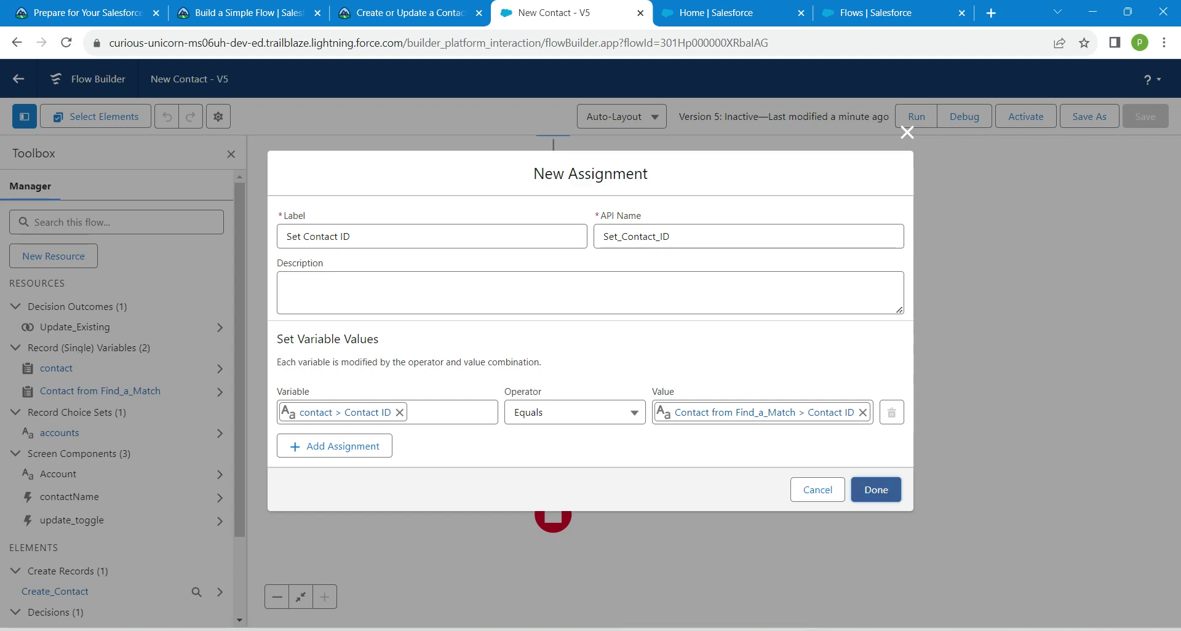
left_click(876, 489)
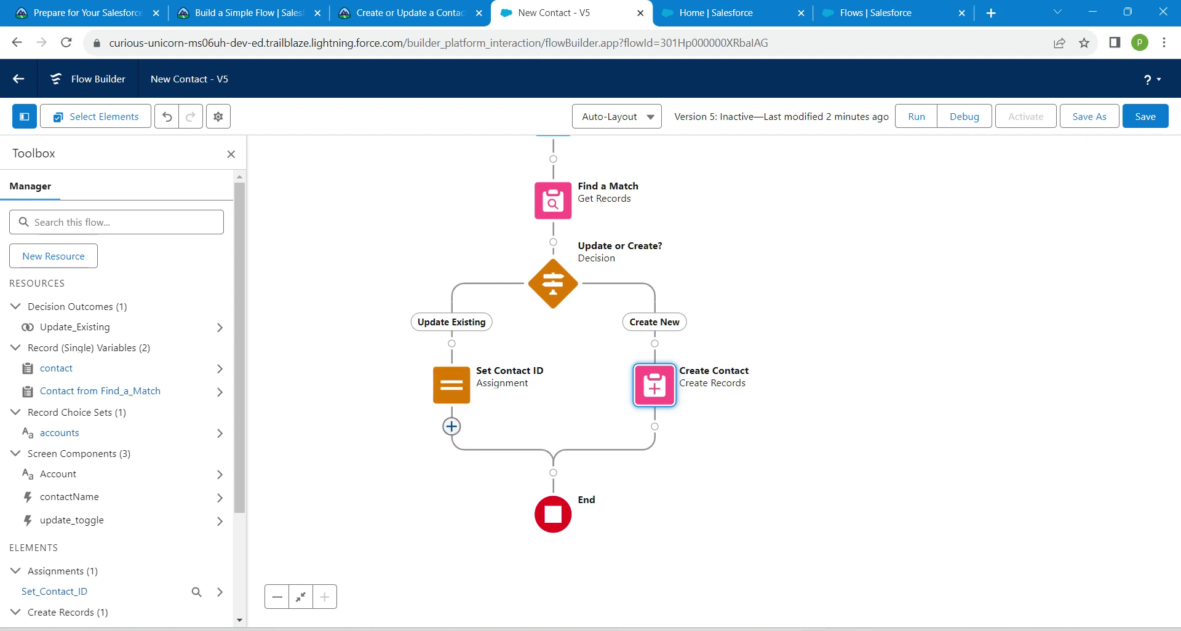
Add an Update Records element after the Set Contact ID assignment in the Update Existing path.
left_click(452, 427)
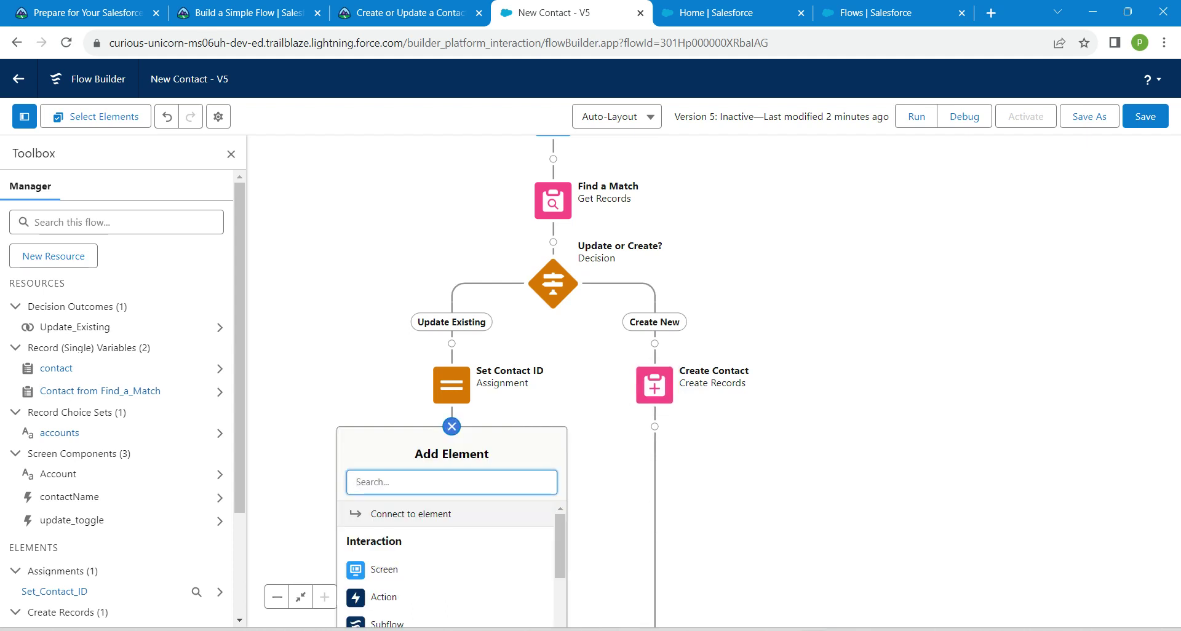
type("update")
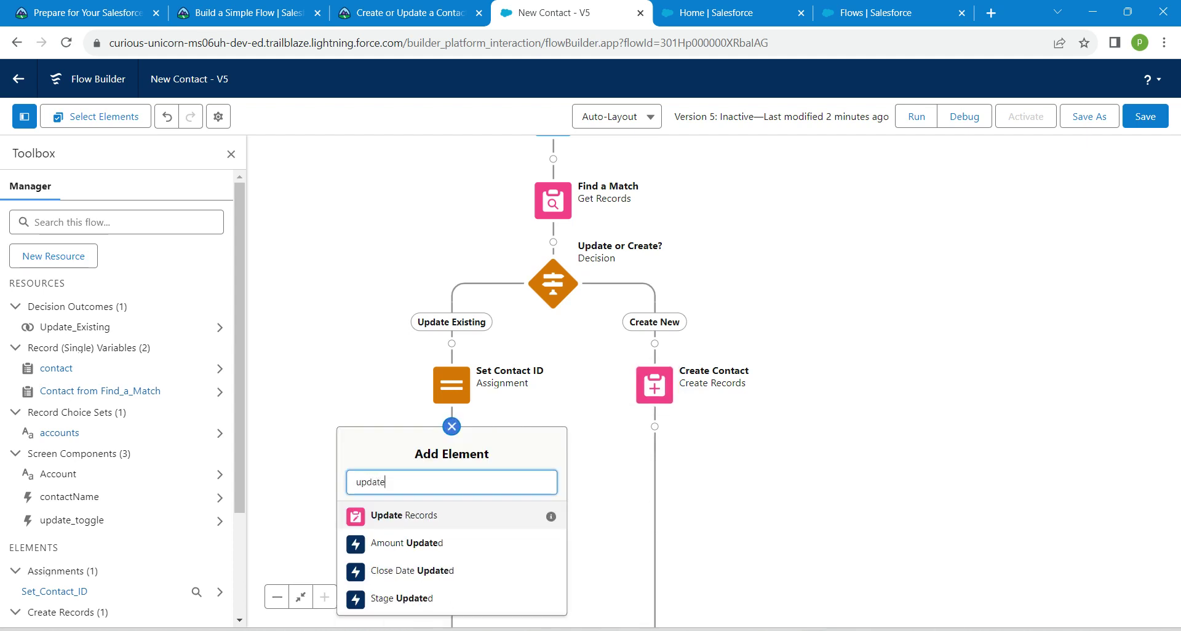
key("Return")
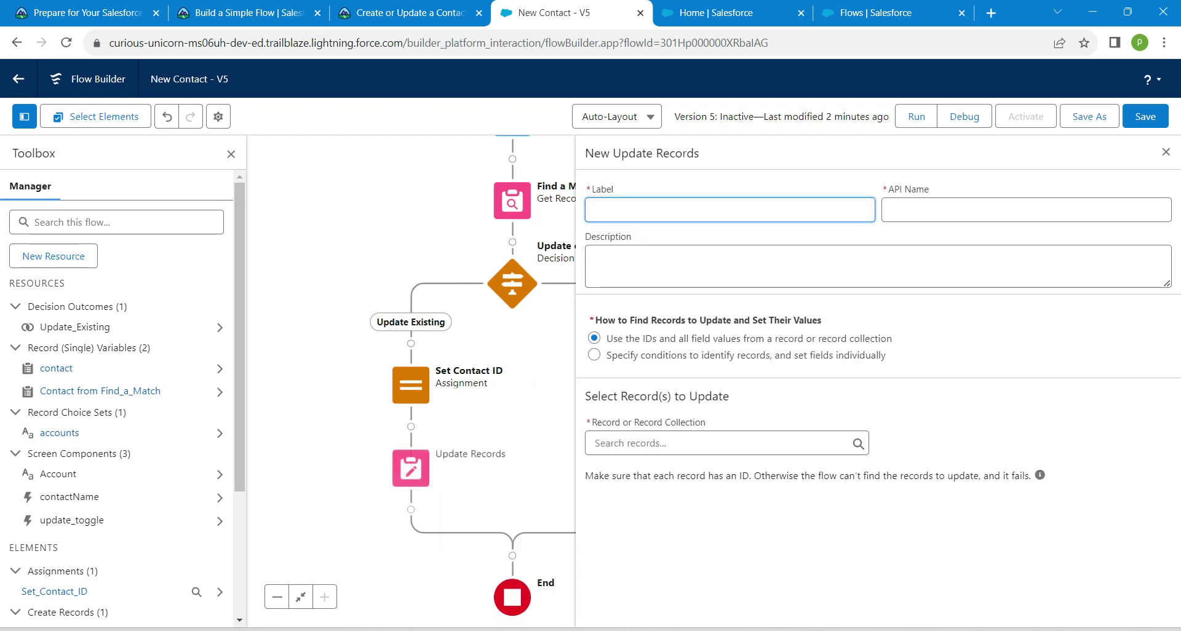
Label the new Update Records element Update Contact, copying the label from the Trailhead instructions.
left_click(403, 12)
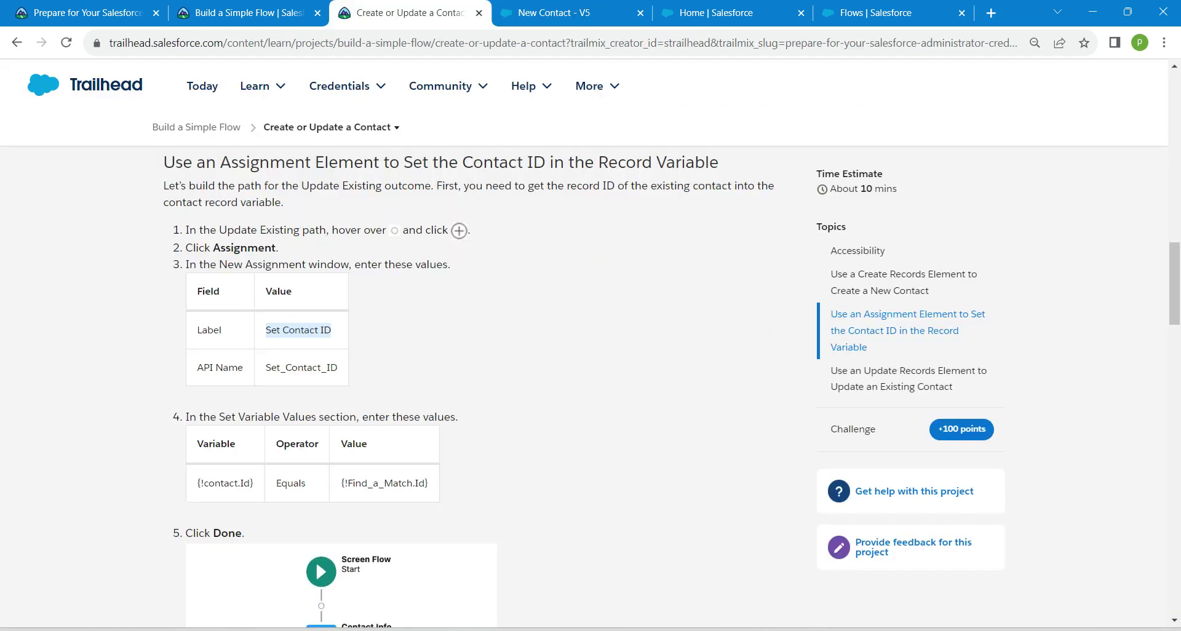
left_click_drag(1175, 283, 1174, 411)
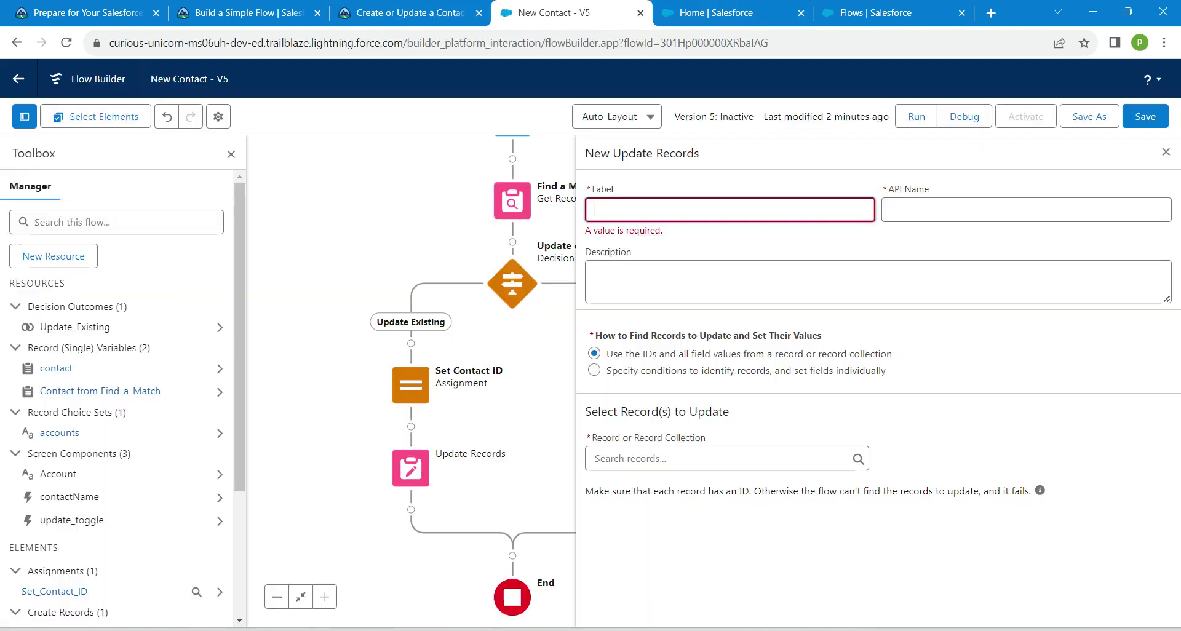
left_click(547, 13)
type("Update Contact")
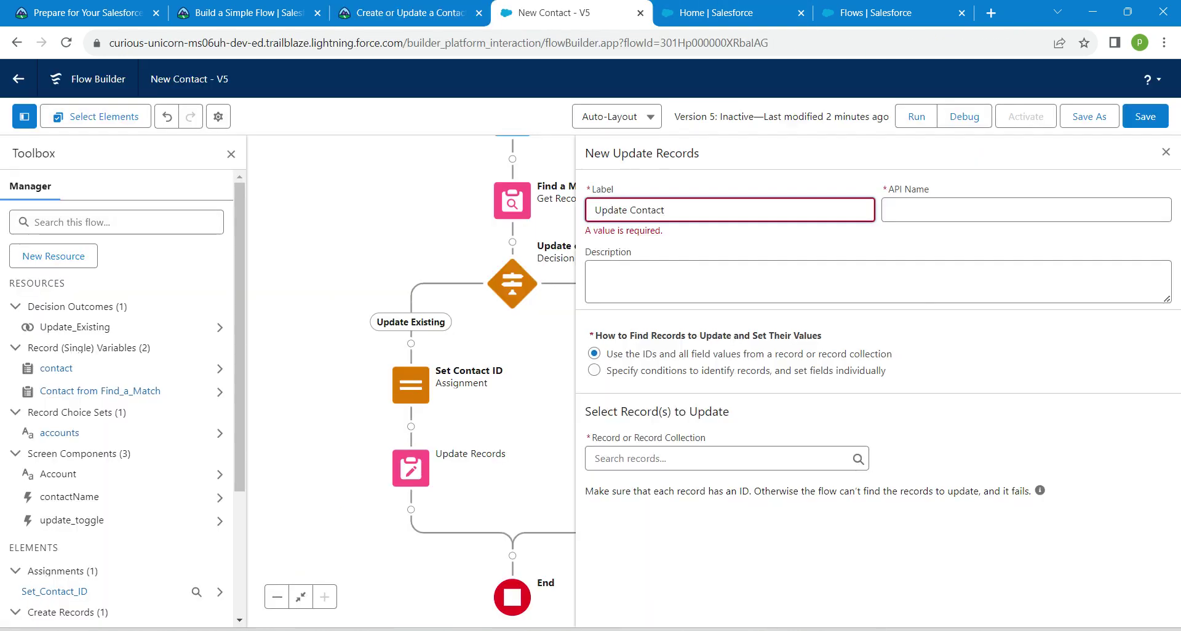
key("Tab")
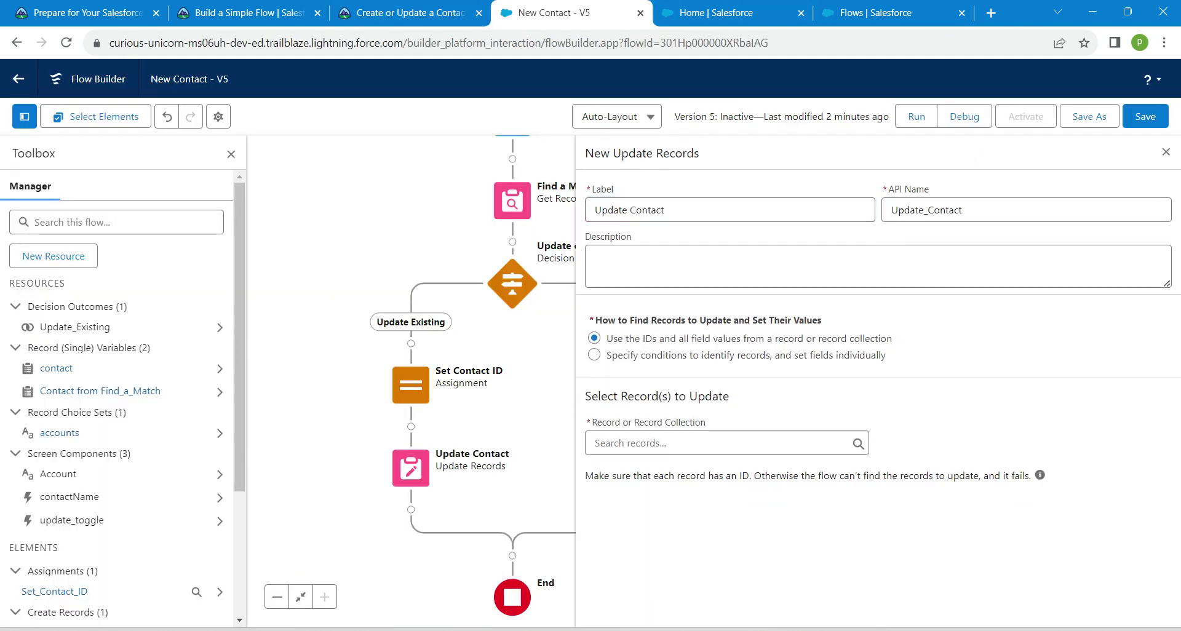
Select the contact record variable as the record for the Update Contact element to update.
left_click(726, 443)
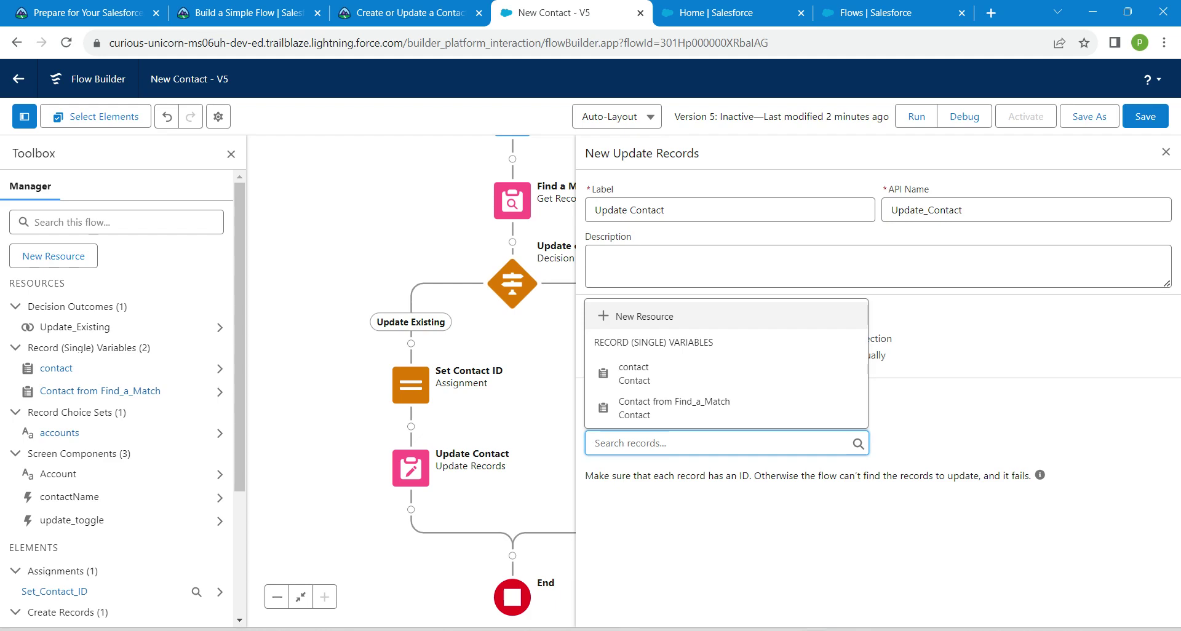
type("conta")
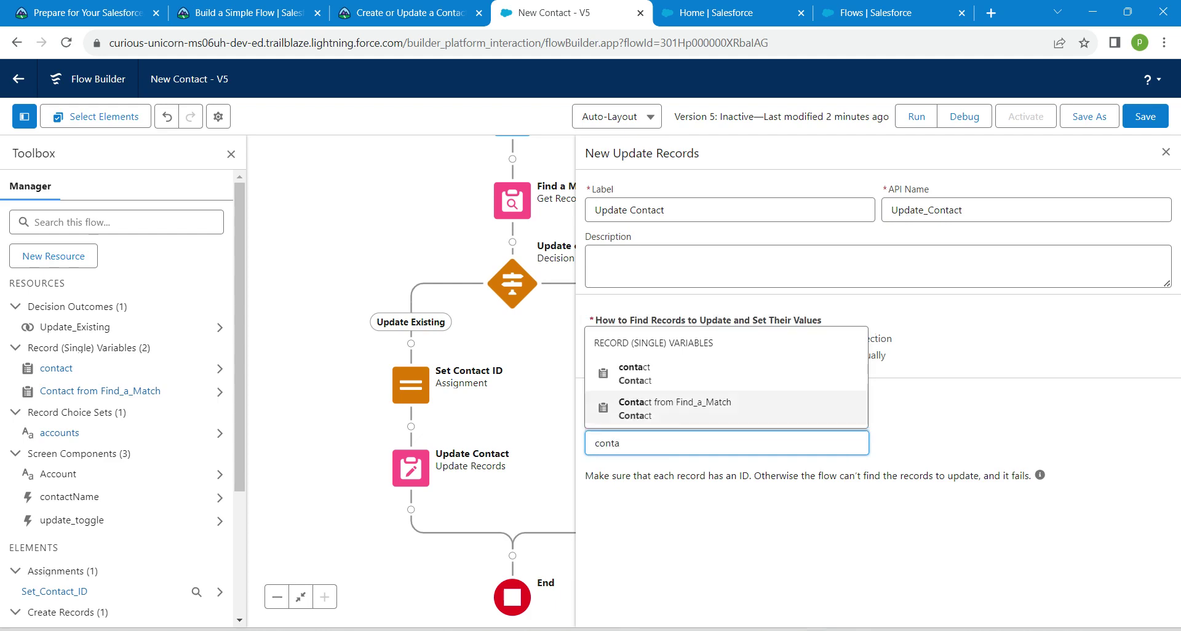
left_click(726, 374)
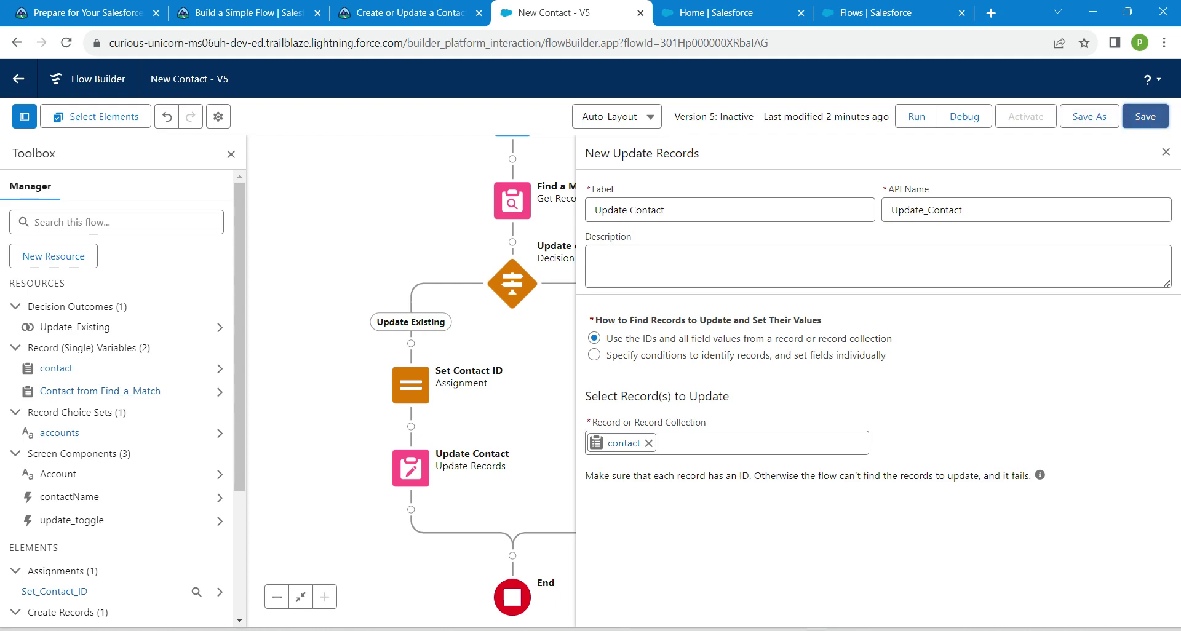
Save the New Contact flow, close the Update Records settings and activate the flow.
left_click(1145, 116)
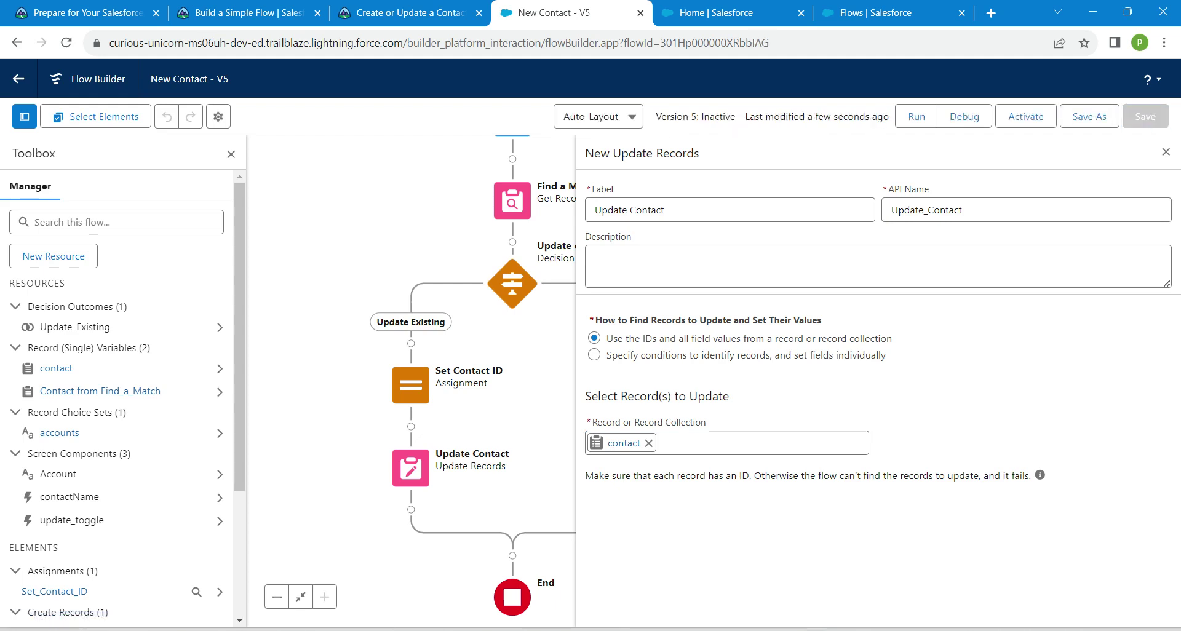
left_click(1165, 152)
left_click(1025, 117)
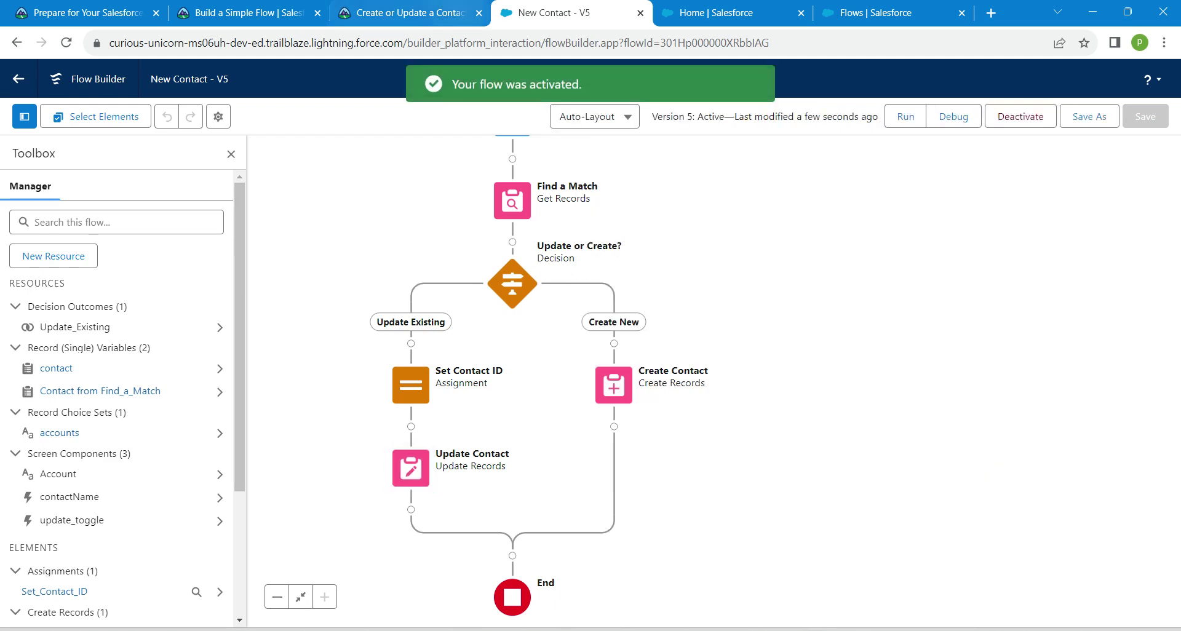
Switch to Trailhead, verify the Create or Update a Contact step, and reload the Build a Simple Flow project page.
left_click(409, 13)
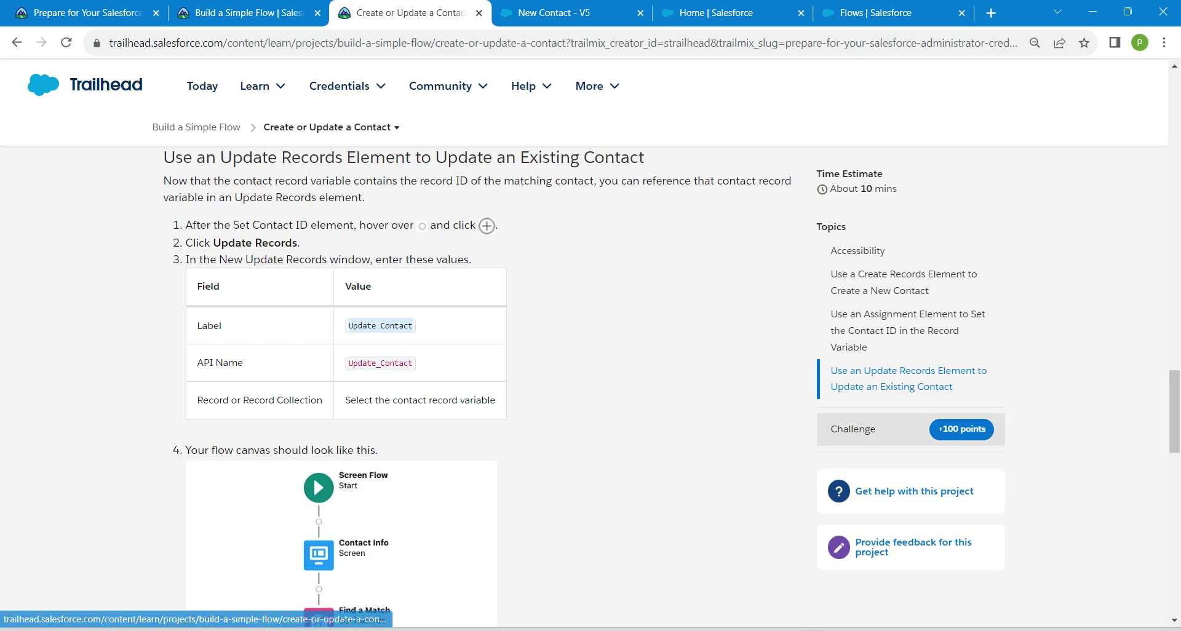
left_click(852, 429)
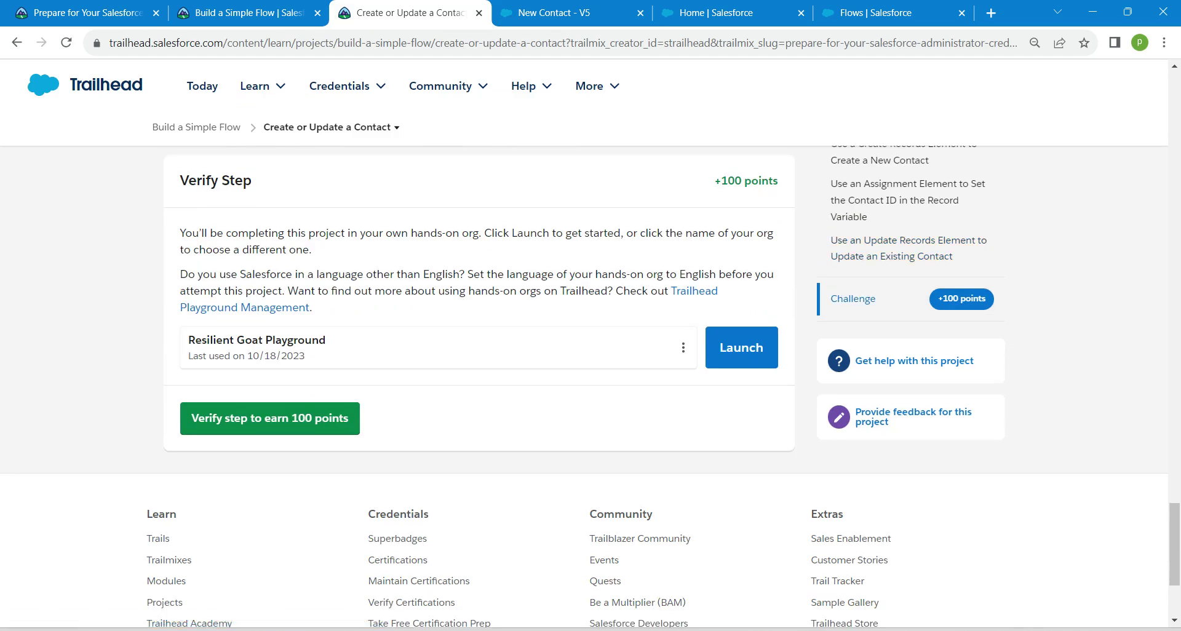
left_click(269, 418)
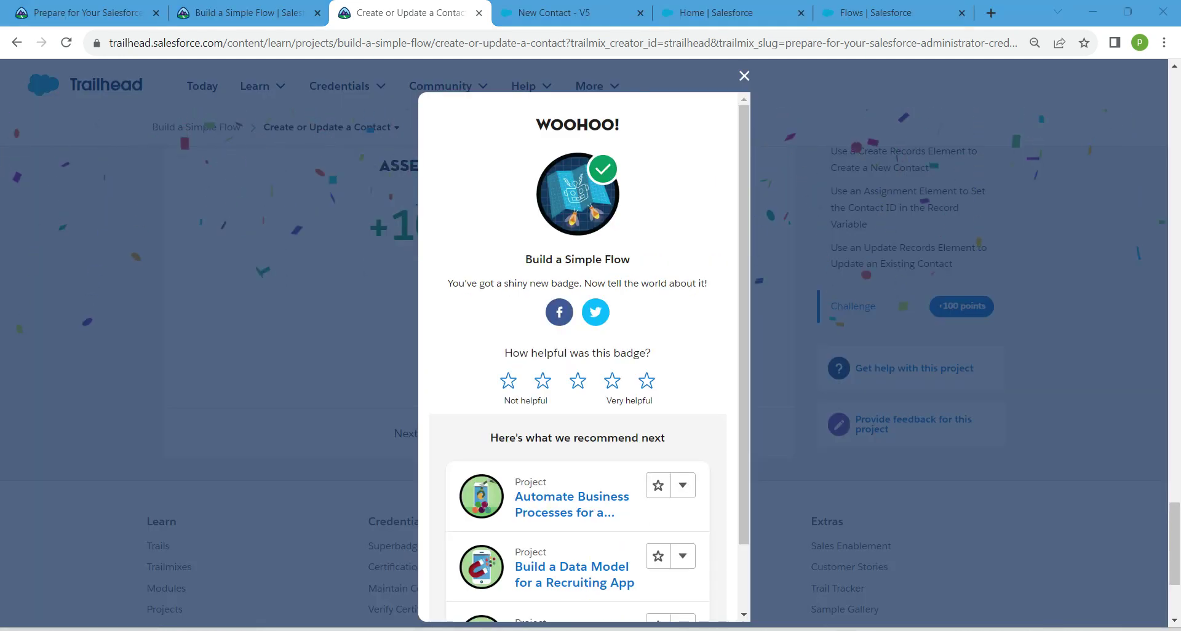
left_click(248, 13)
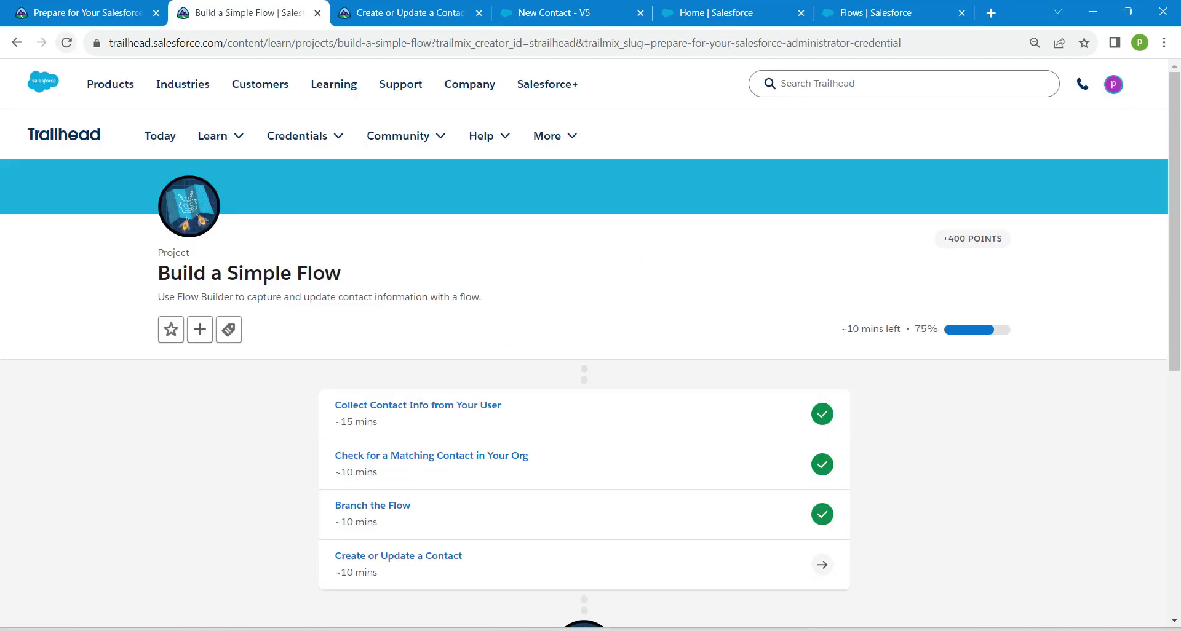
left_click(66, 43)
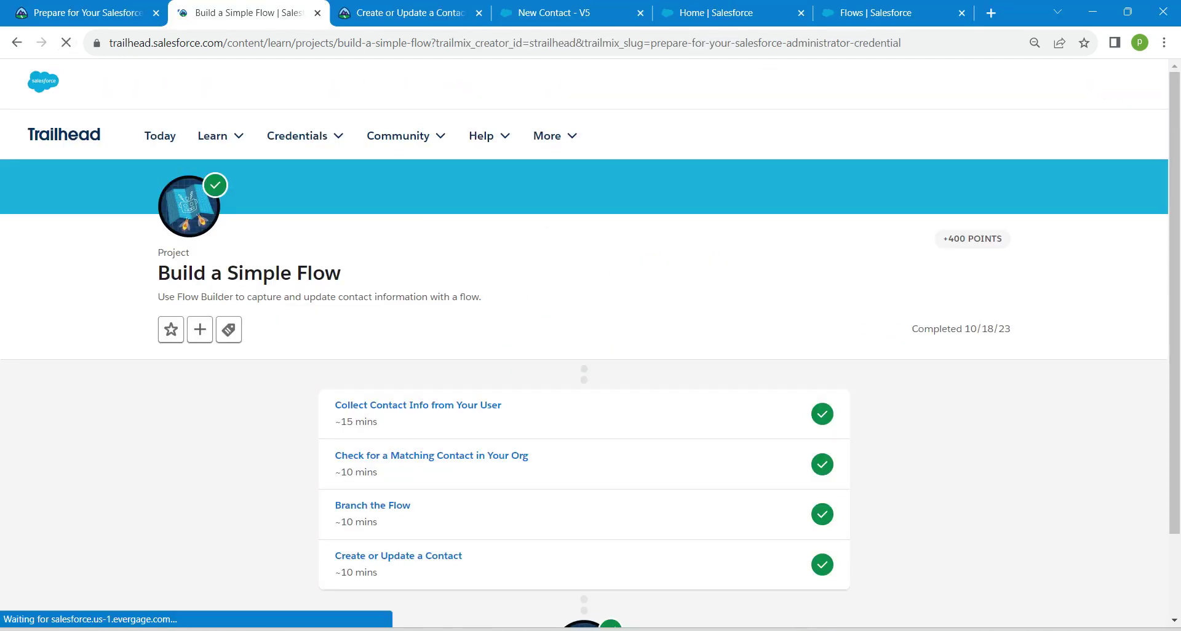